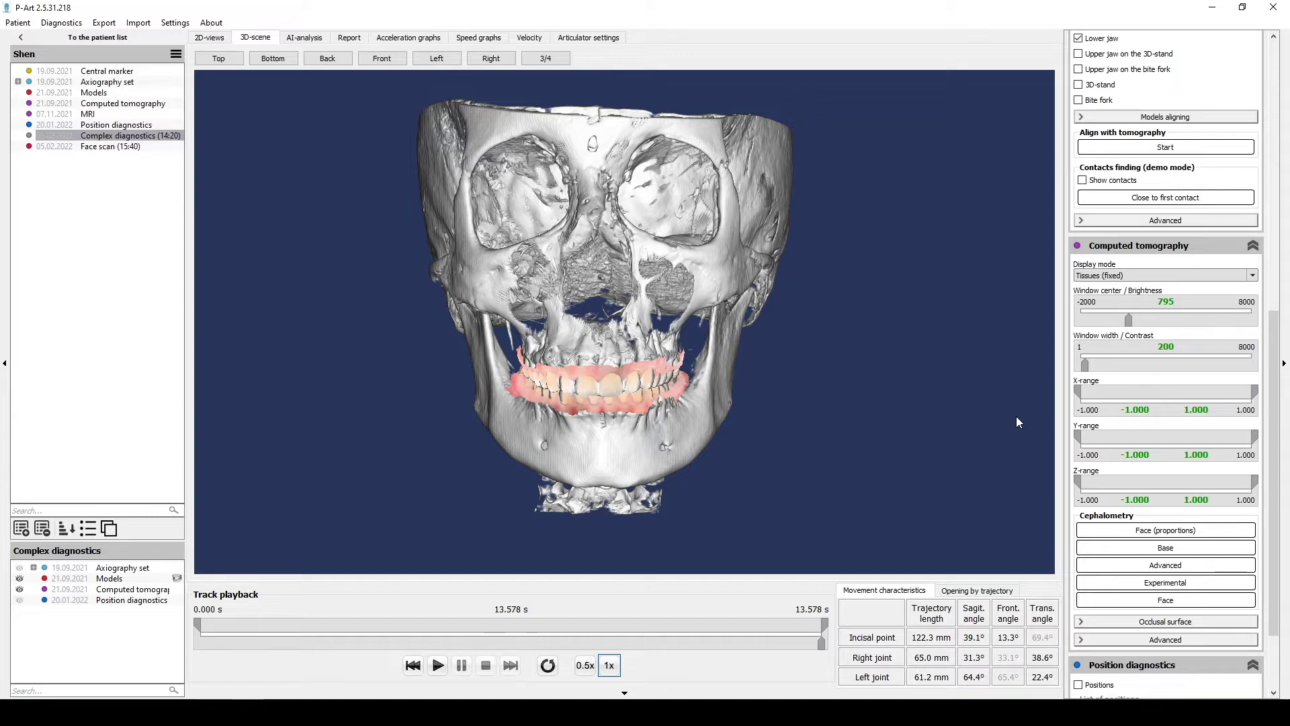
Clip the skull away with the CT Y-range slider, leaving only the teeth
{"action": "left_click_drag", "start_coordinate": [1080, 435], "coordinate": [1274, 457]}
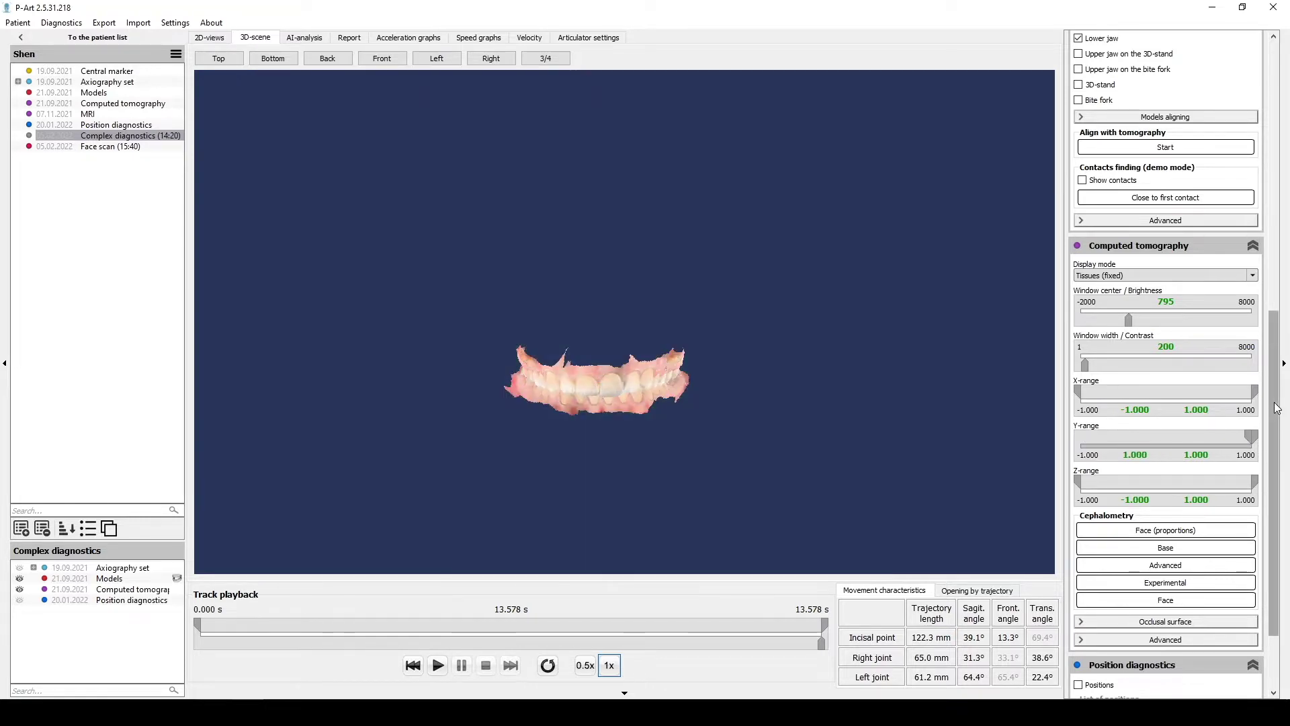
{"action": "scroll", "coordinate": [1275, 403], "scroll_direction": "up", "scroll_amount": 5}
{"action": "scroll", "coordinate": [1274, 269], "scroll_direction": "up", "scroll_amount": 1}
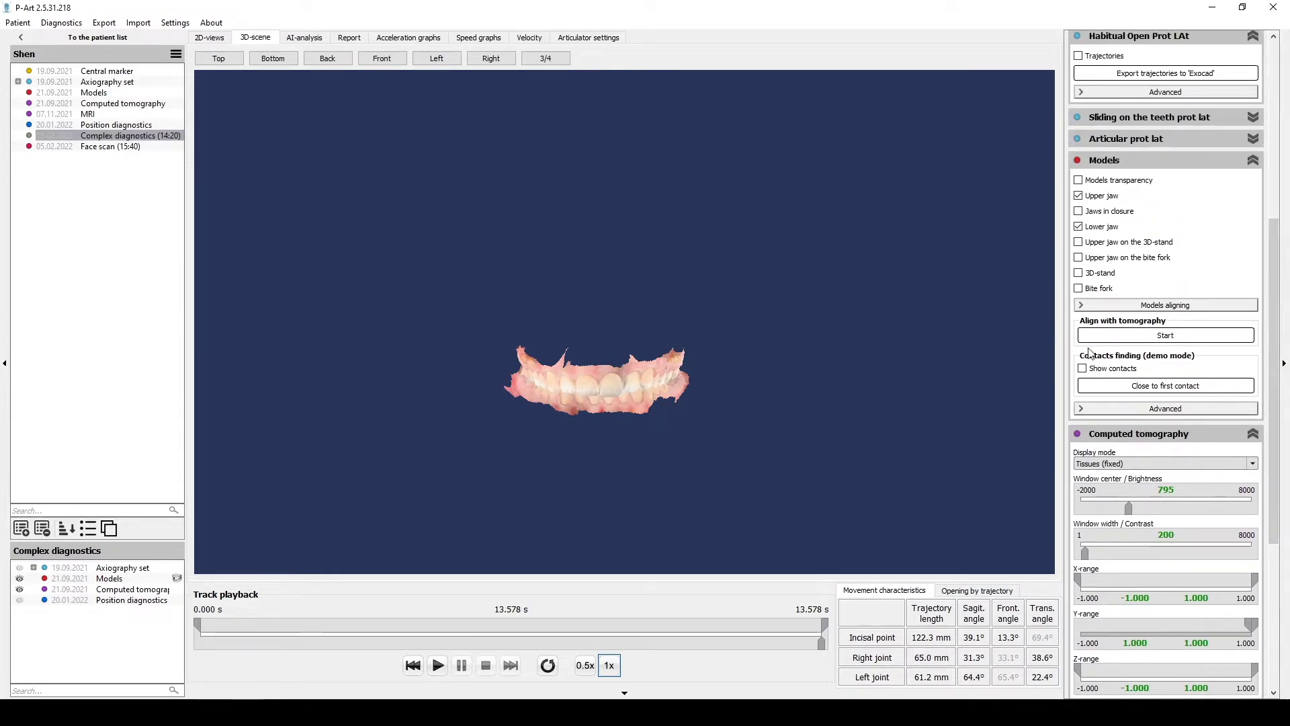
Hide the upper jaw, enlarge and tilt the lower jaw, and list Cephalometry > Advanced analyses
{"action": "left_click", "coordinate": [1079, 196]}
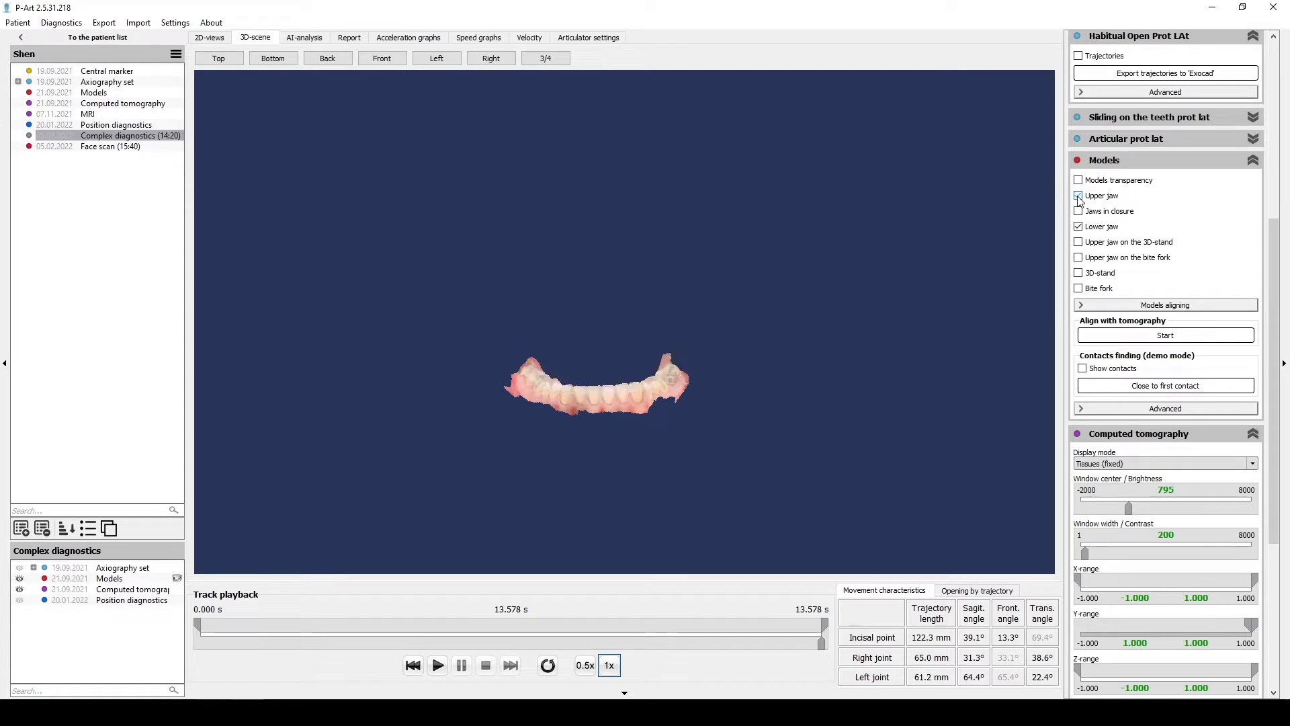
{"action": "scroll", "coordinate": [699, 410], "scroll_direction": "up", "scroll_amount": 6}
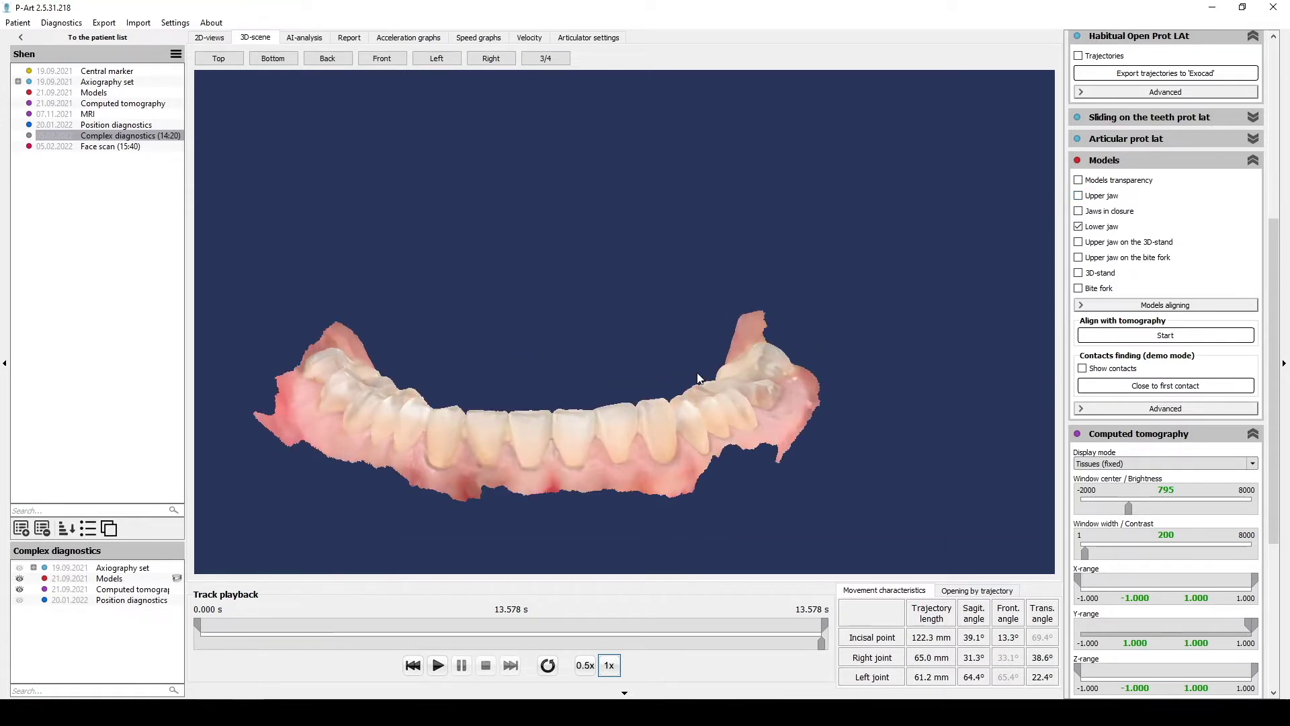
{"action": "left_click_drag", "start_coordinate": [666, 402], "coordinate": [1002, 277]}
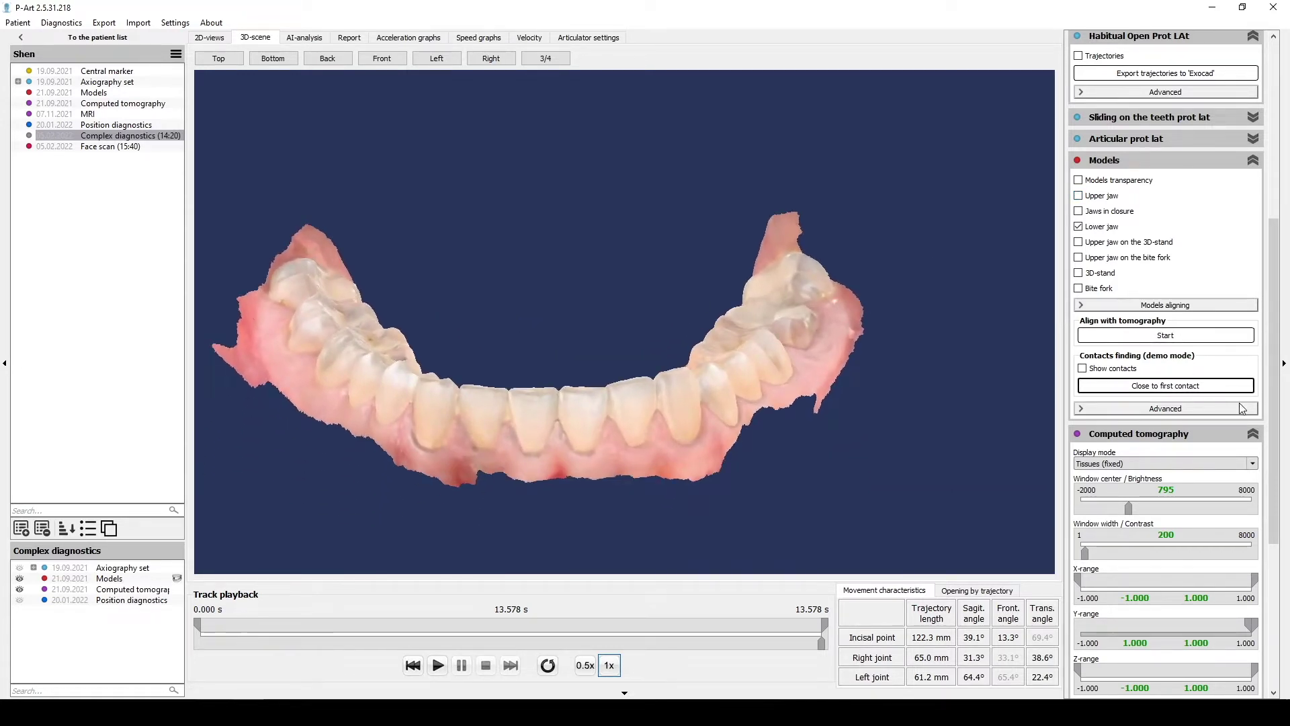
{"action": "left_click_drag", "start_coordinate": [1275, 412], "coordinate": [1275, 548]}
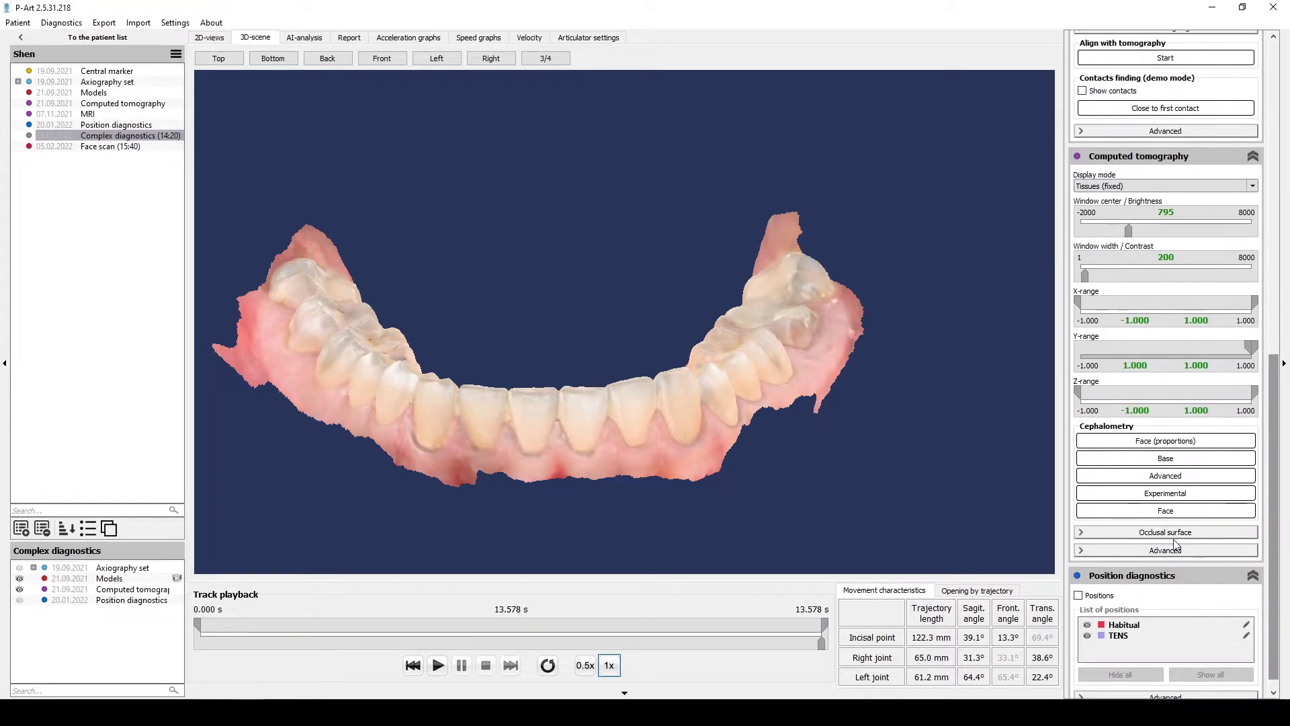
{"action": "left_click", "coordinate": [1154, 476]}
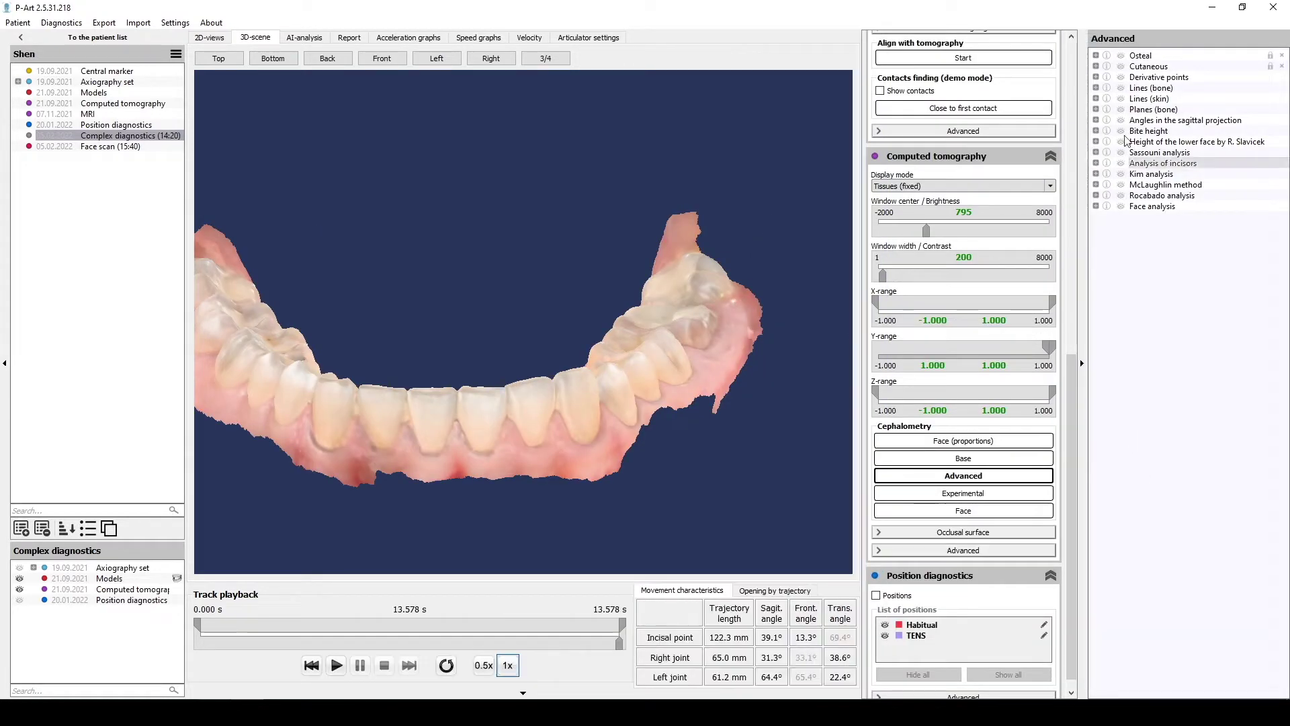
Expand Osteal, turn the jaw to a frontal view, and select Is (Inzision inferius) [lower]
{"action": "left_click", "coordinate": [1096, 55]}
{"action": "left_click_drag", "start_coordinate": [539, 351], "coordinate": [642, 366]}
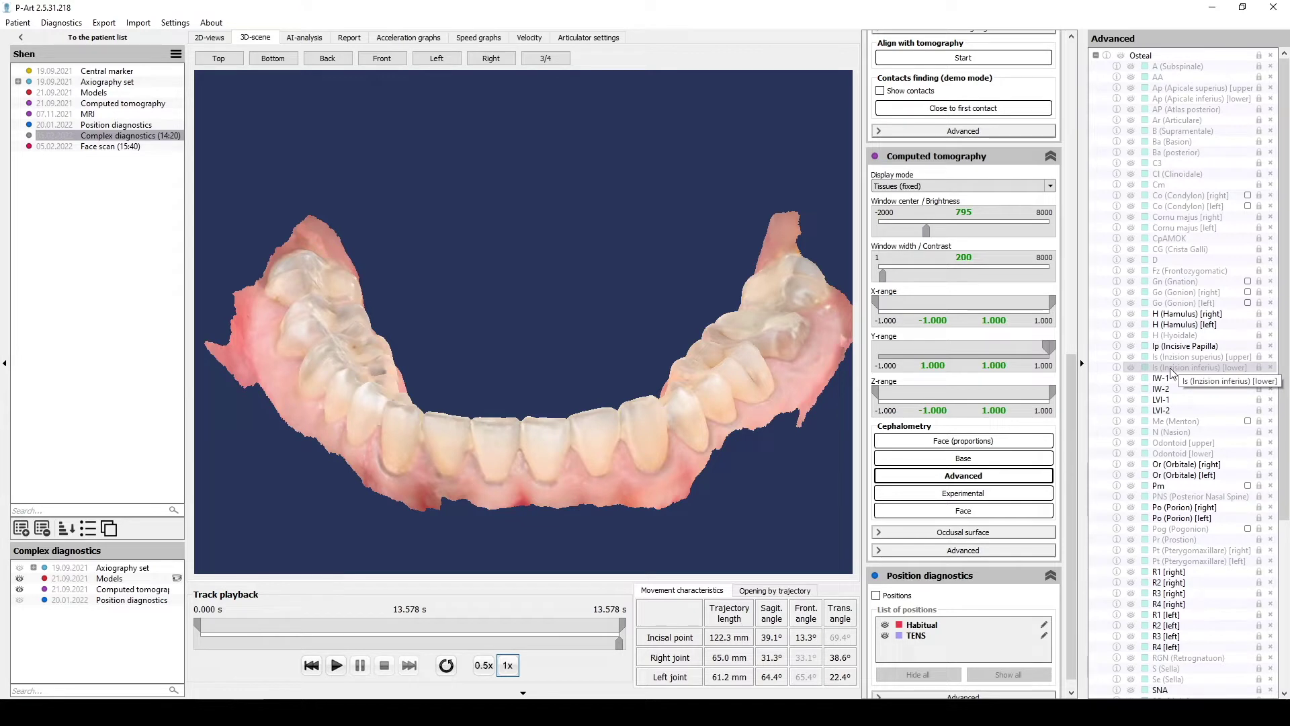
{"action": "left_click", "coordinate": [1189, 368]}
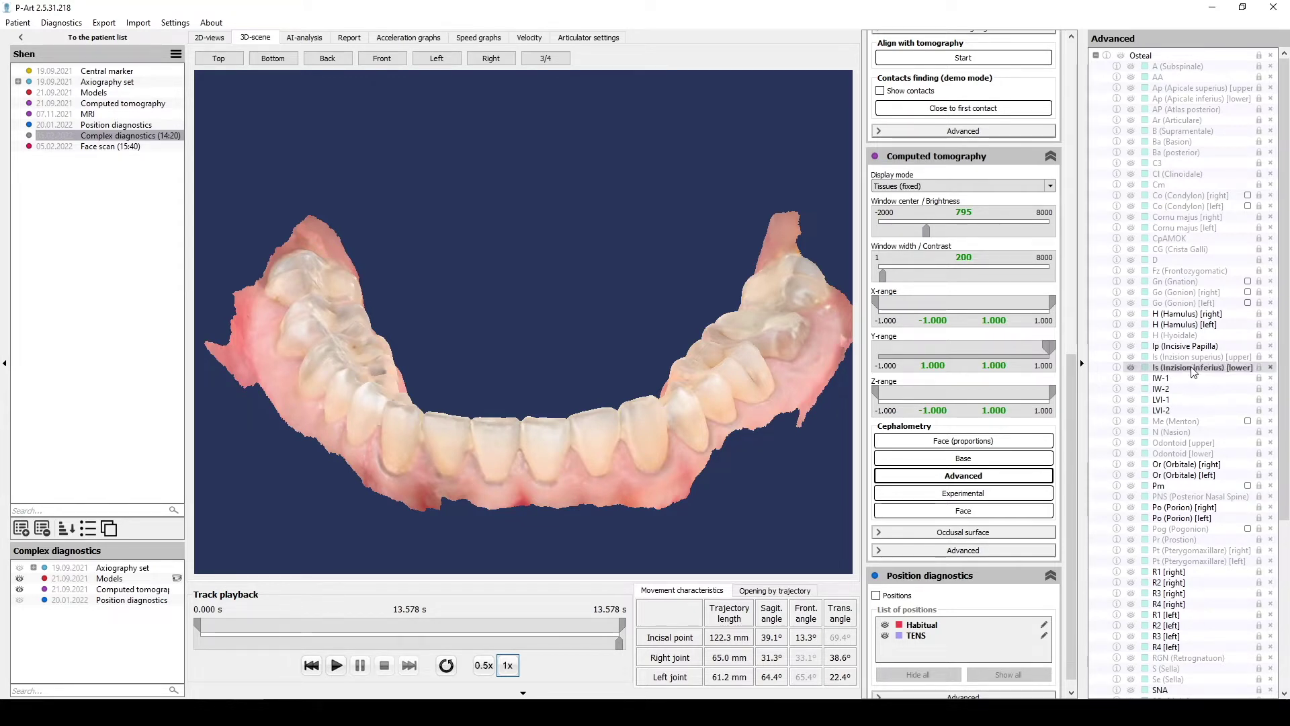
Mark the Is point on the incisor edge, zoom onto the right molars, and select Tooth 46(47) [right]
{"action": "left_click", "coordinate": [527, 424]}
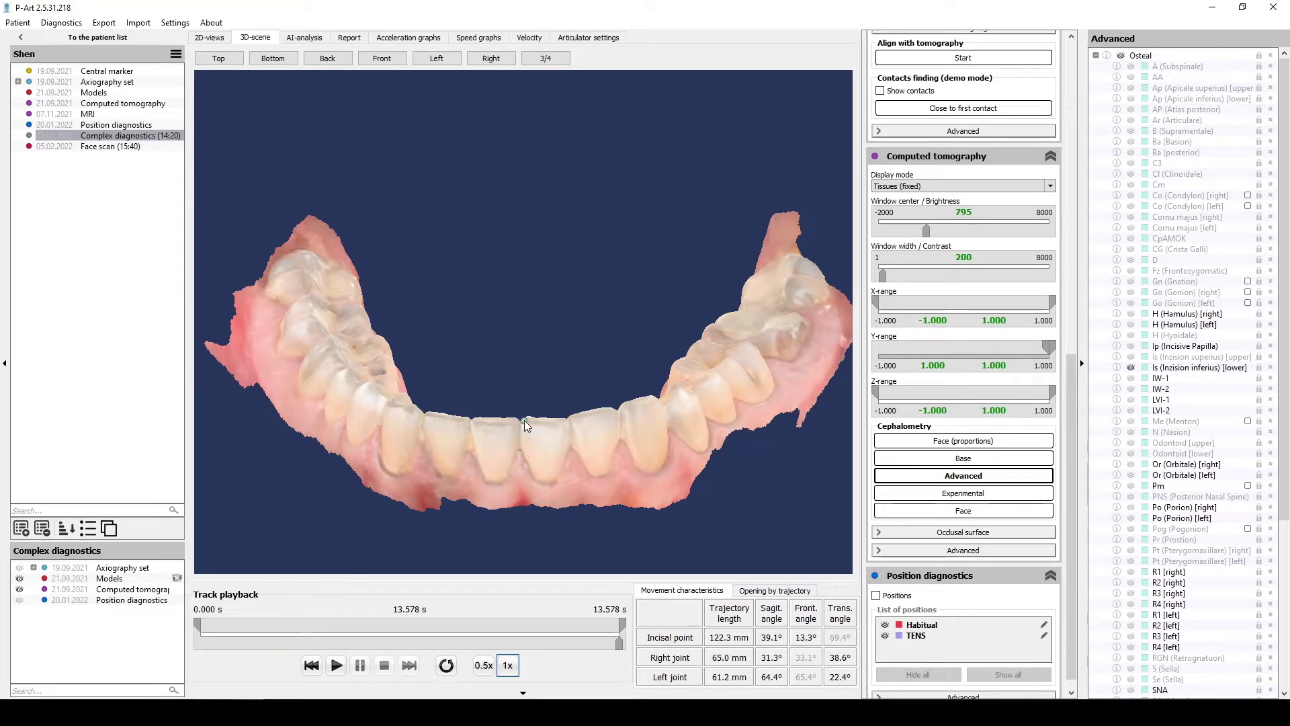
{"action": "left_click_drag", "start_coordinate": [564, 508], "coordinate": [475, 421]}
{"action": "scroll", "coordinate": [563, 497], "scroll_direction": "up", "scroll_amount": 2}
{"action": "left_click_drag", "start_coordinate": [565, 500], "coordinate": [596, 476]}
{"action": "scroll", "coordinate": [595, 478], "scroll_direction": "up", "scroll_amount": 2}
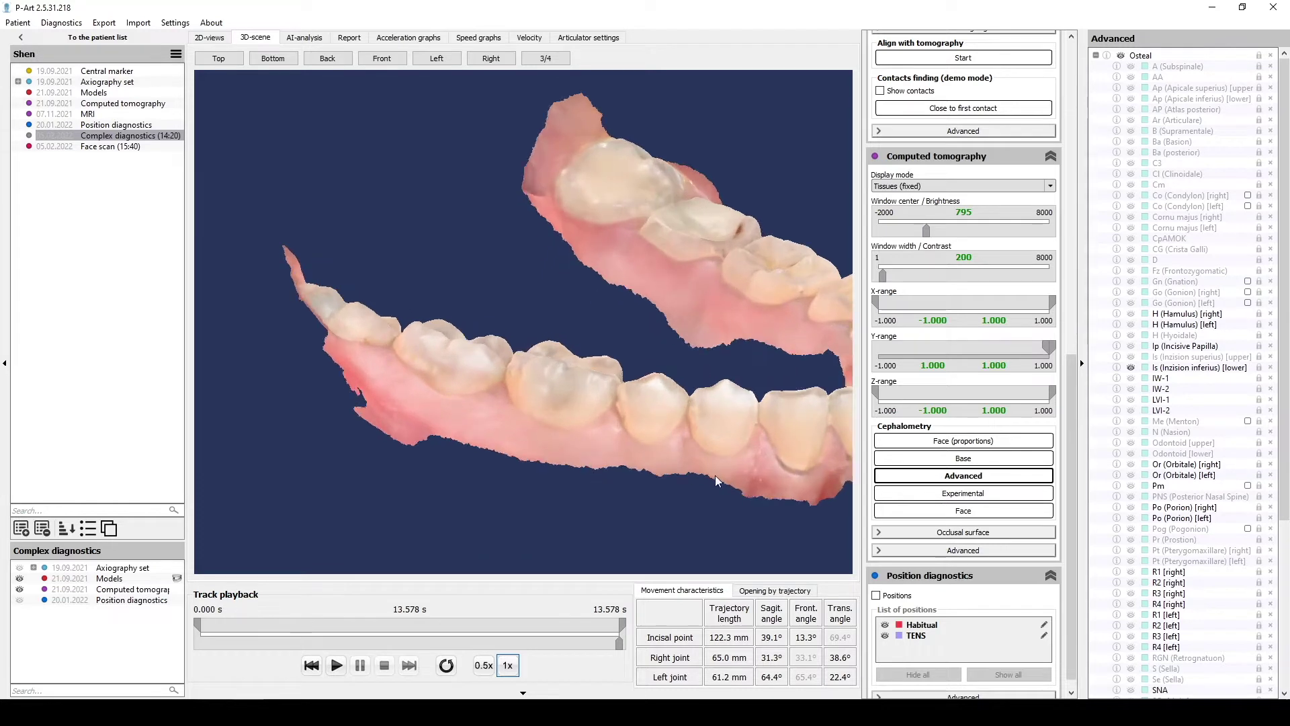
{"action": "left_click_drag", "start_coordinate": [1288, 484], "coordinate": [1288, 644]}
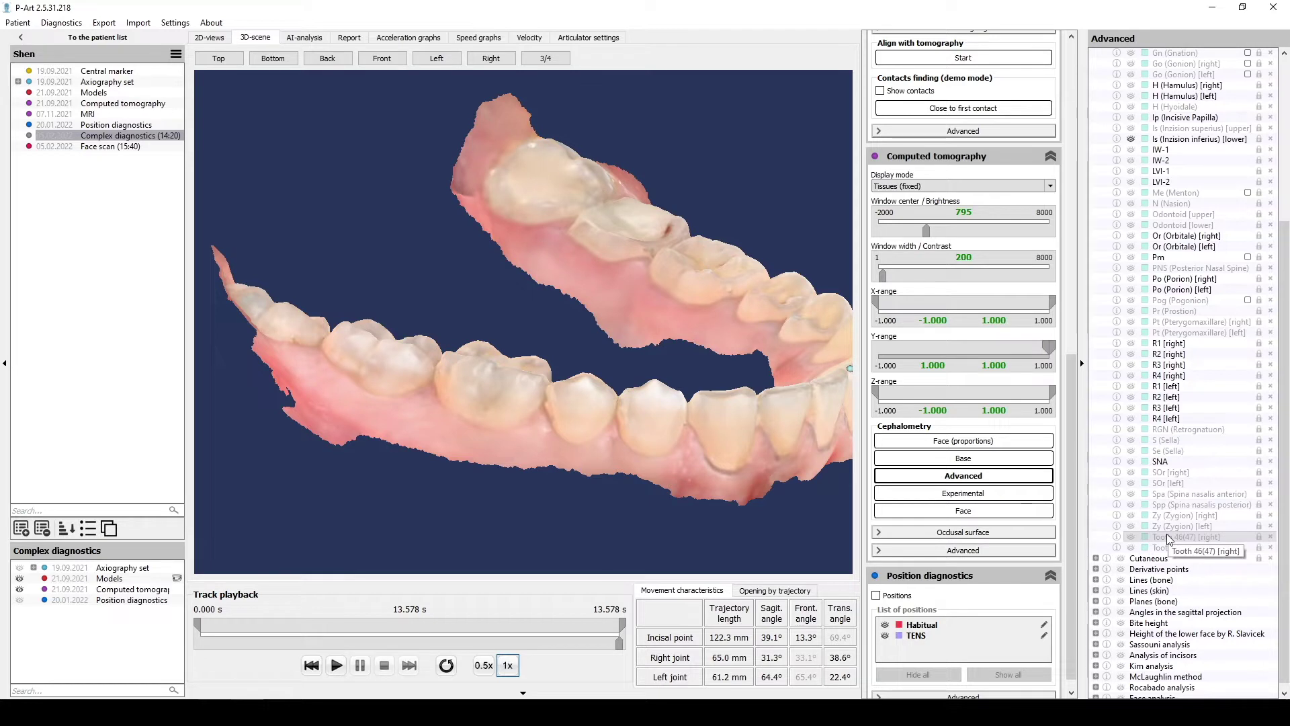
{"action": "left_click", "coordinate": [1168, 538]}
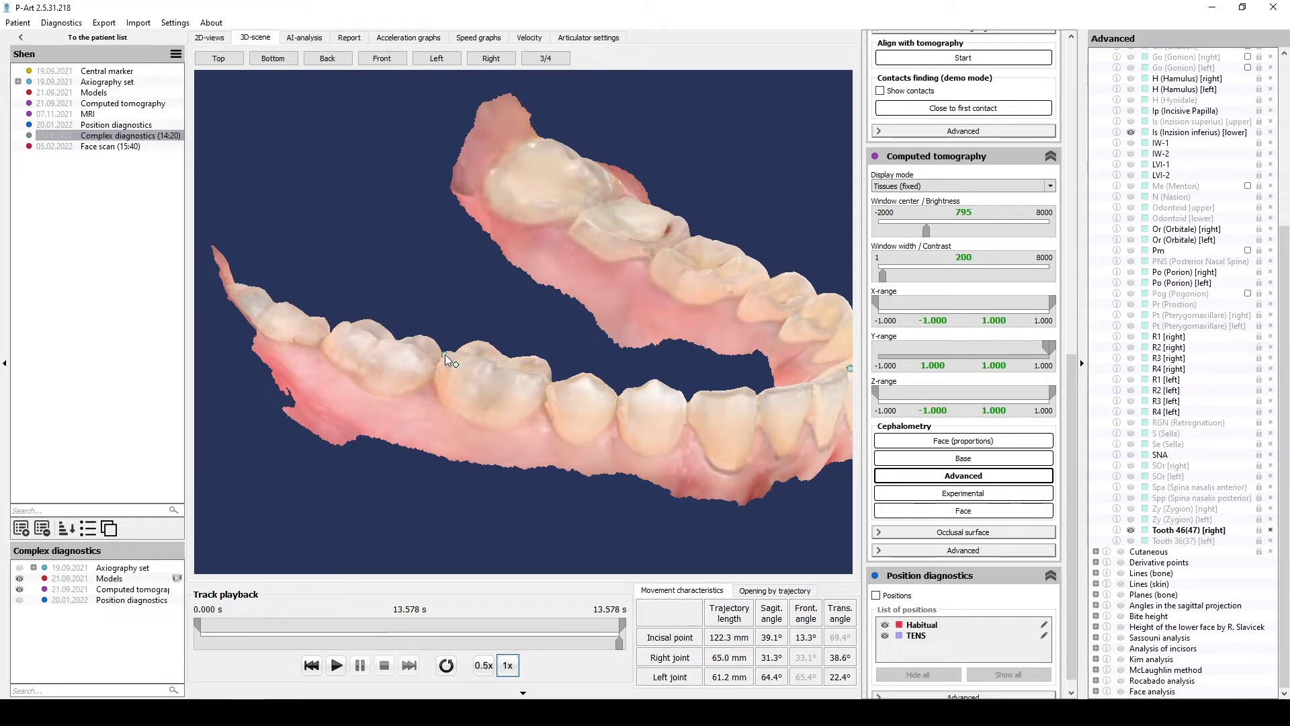
Mark the Tooth 46(47) point on the right molar and turn the arch to the left side
{"action": "left_click", "coordinate": [444, 355]}
{"action": "scroll", "coordinate": [550, 435], "scroll_direction": "down", "scroll_amount": 3}
{"action": "left_click_drag", "start_coordinate": [550, 435], "coordinate": [597, 451]}
{"action": "scroll", "coordinate": [707, 477], "scroll_direction": "up", "scroll_amount": 2}
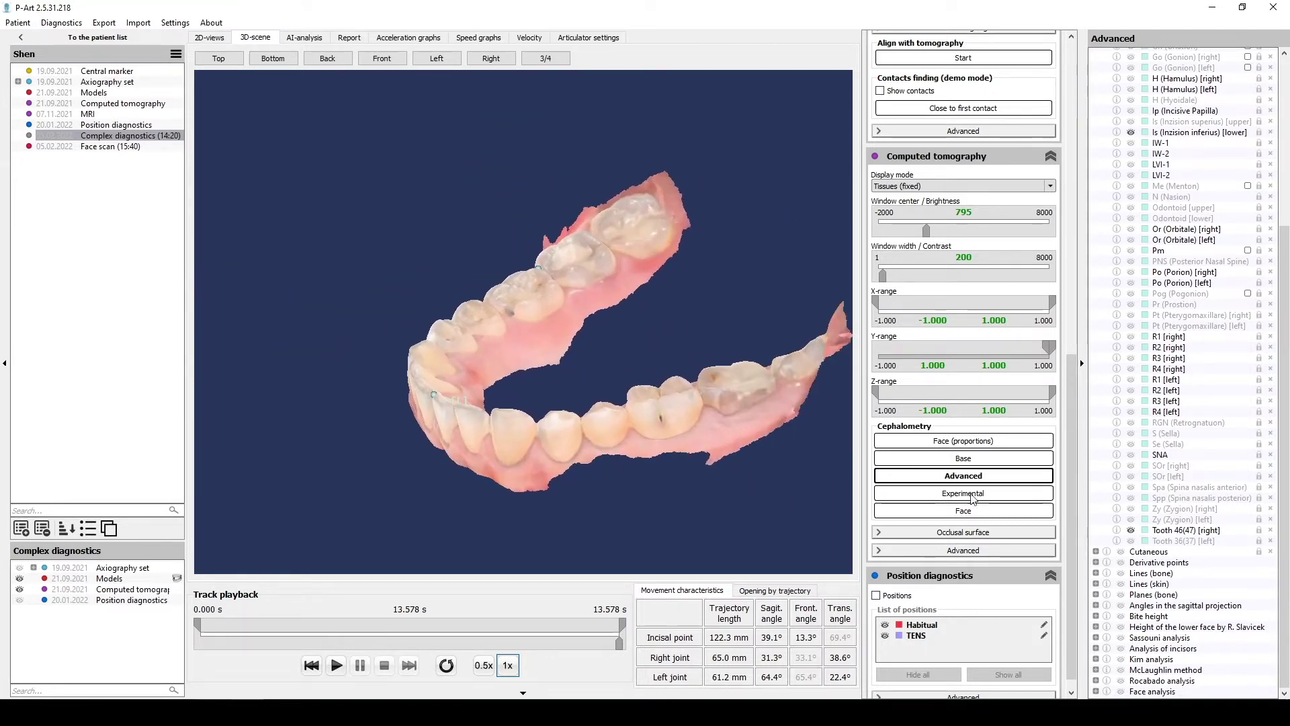
Place Tooth 36(37) [left] on the left molar and zoom out over the whole arch
{"action": "left_click", "coordinate": [1186, 542]}
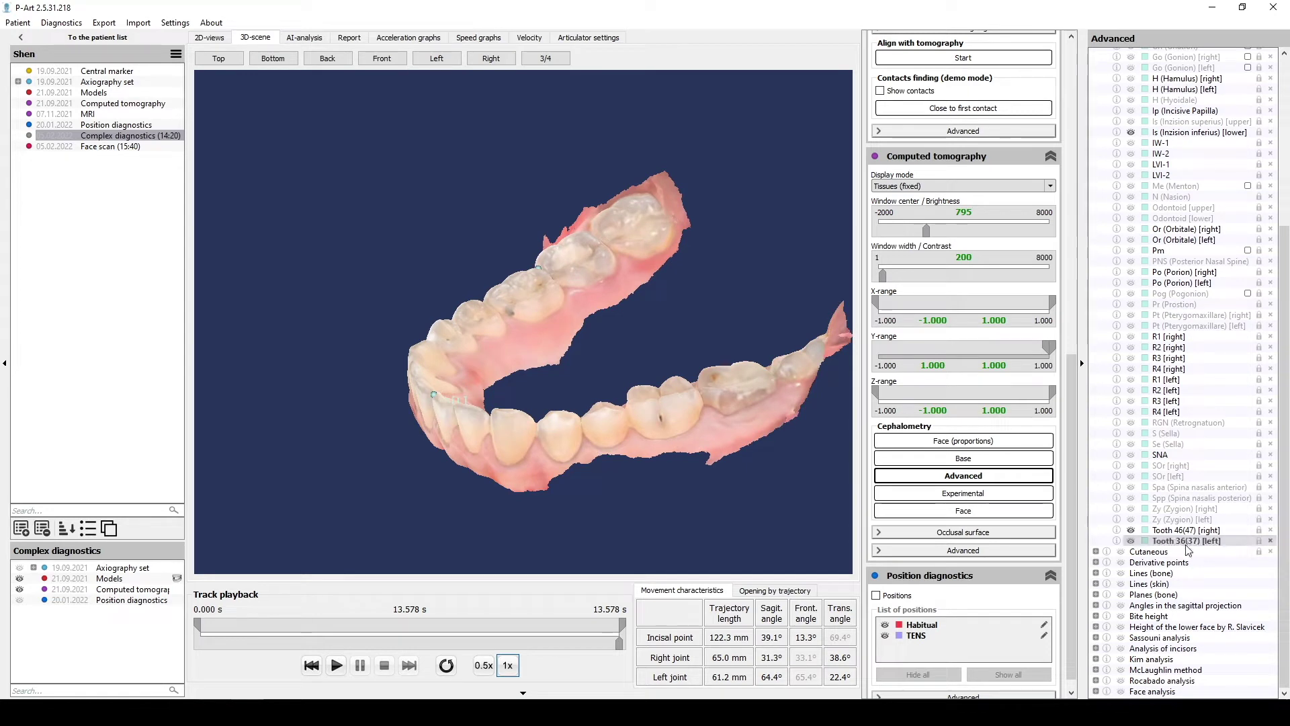
{"action": "left_click", "coordinate": [692, 392]}
{"action": "scroll", "coordinate": [551, 466], "scroll_direction": "down", "scroll_amount": 2}
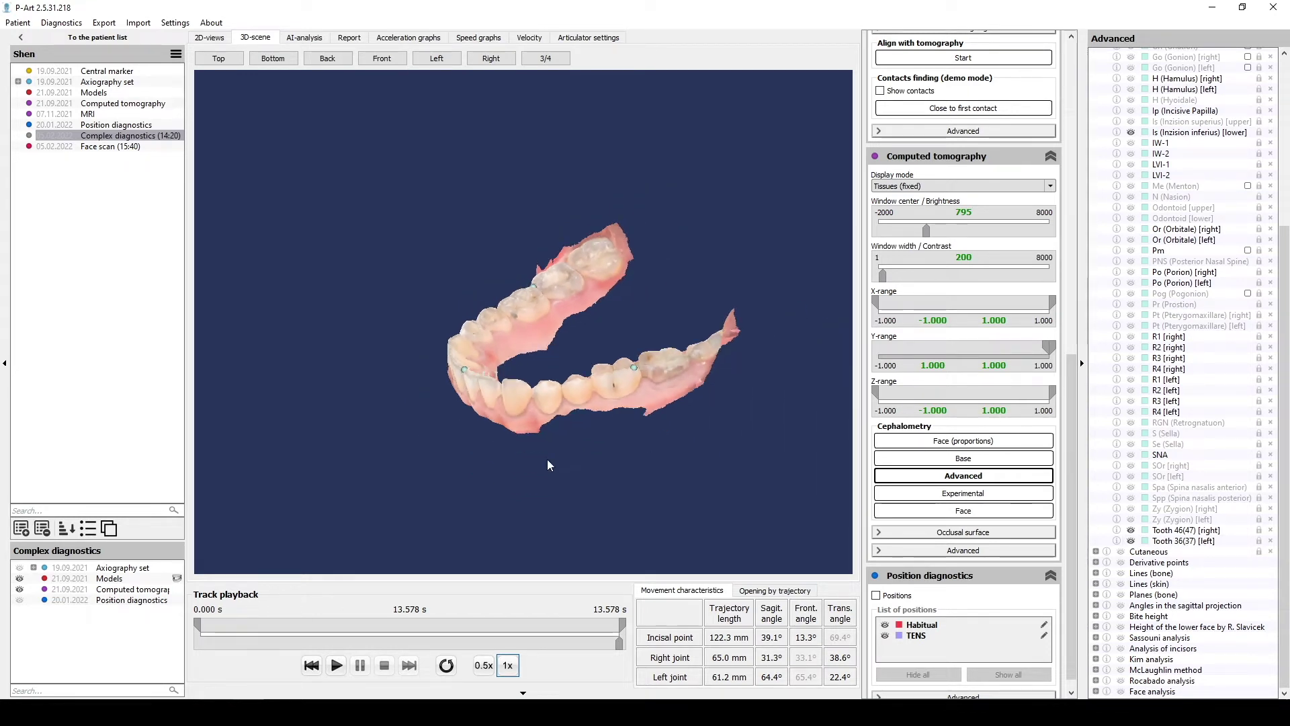
{"action": "mouse_move", "coordinate": [522, 465]}
{"action": "left_mouse_down"}
{"action": "mouse_move", "coordinate": [464, 485]}
{"action": "mouse_move", "coordinate": [510, 480]}
{"action": "left_mouse_up"}
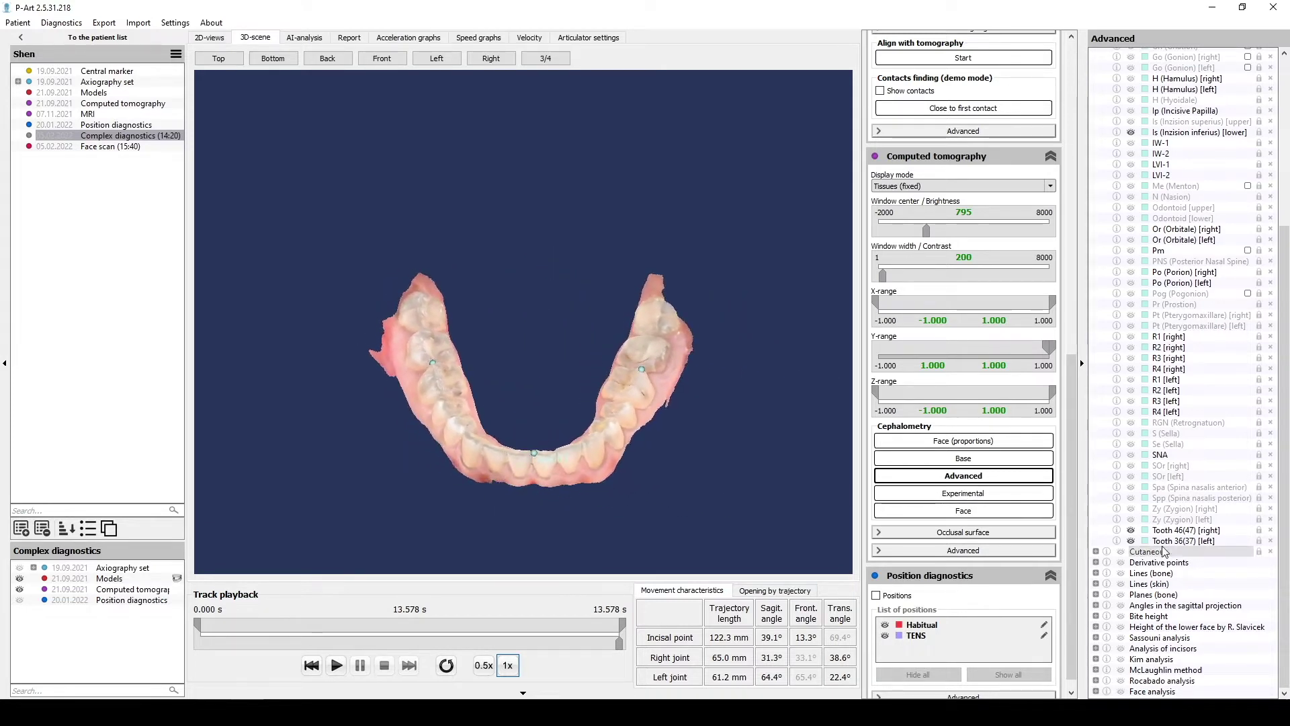
Expand Planes (bone) and show the Occlusal plane, viewed side-on
{"action": "left_click", "coordinate": [1096, 594]}
{"action": "scroll", "coordinate": [1180, 572], "scroll_direction": "down", "scroll_amount": 3}
{"action": "left_click", "coordinate": [1131, 541]}
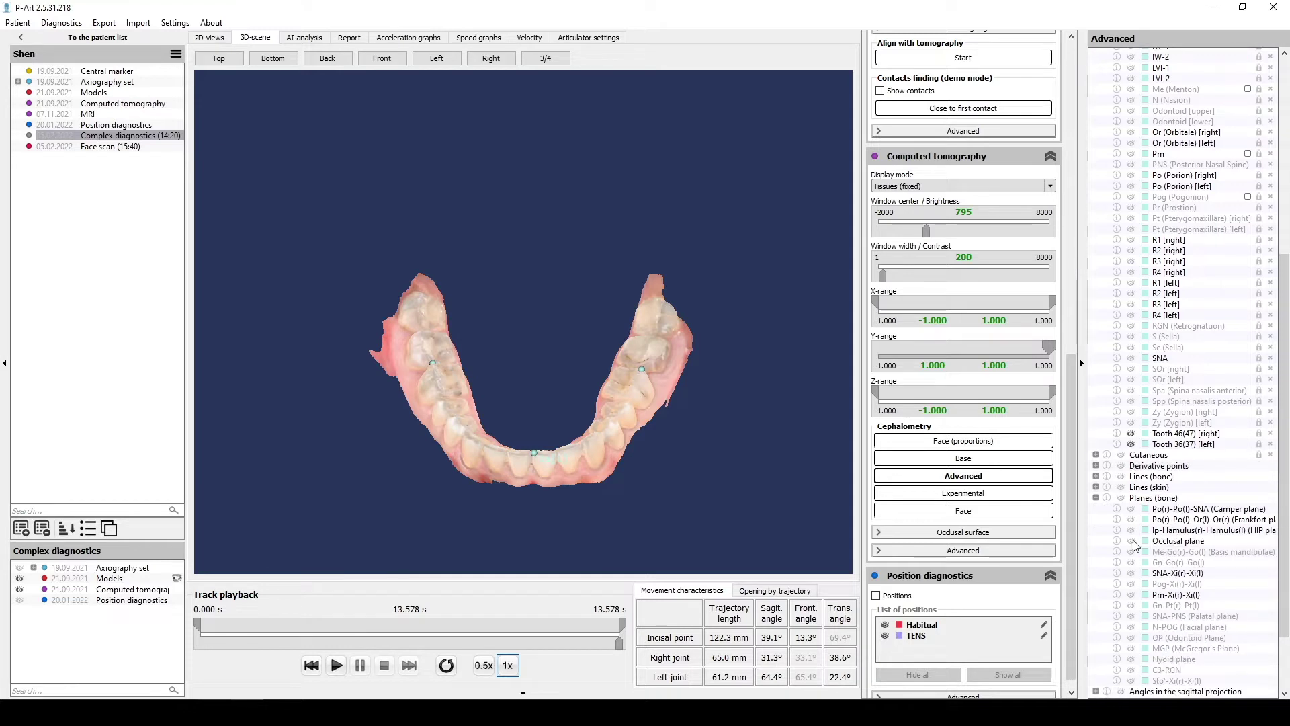
{"action": "left_click_drag", "start_coordinate": [744, 525], "coordinate": [528, 426]}
Show the Frankfort plane as well and orbit the skull to a lateral view of both planes
{"action": "scroll", "coordinate": [529, 426], "scroll_direction": "down", "scroll_amount": 3}
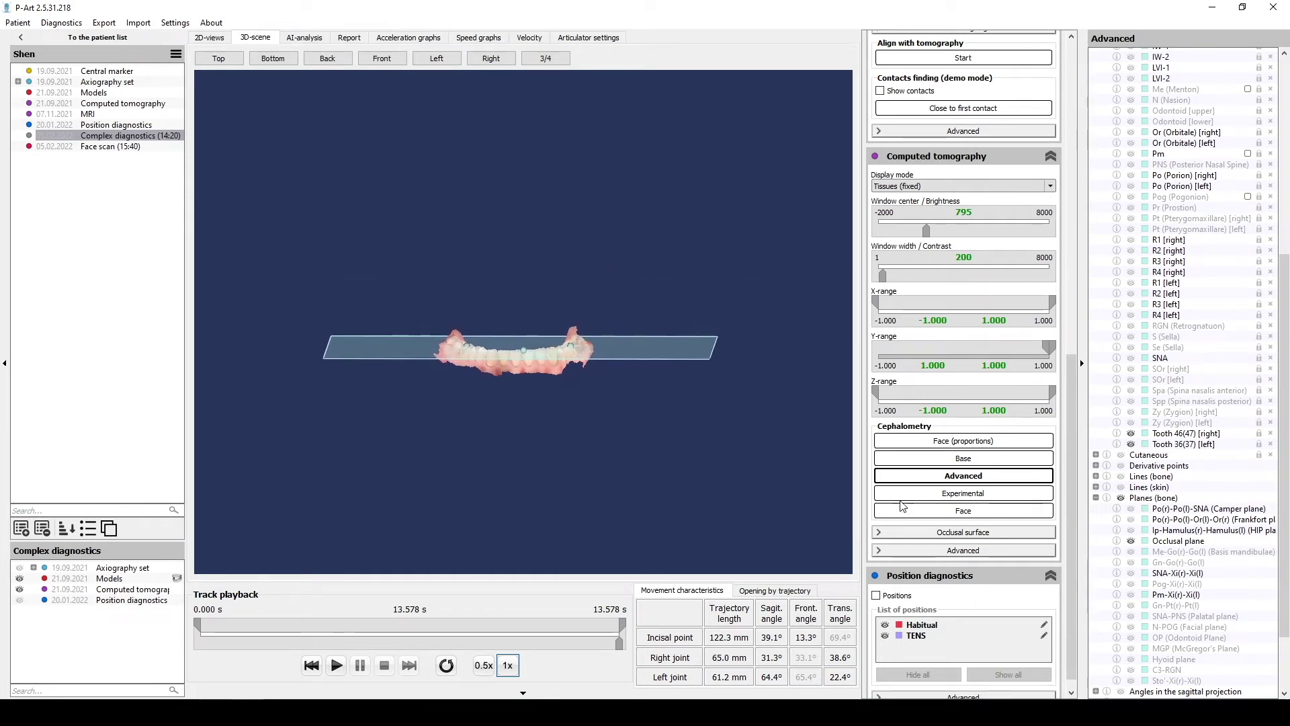
{"action": "left_click", "coordinate": [1133, 519]}
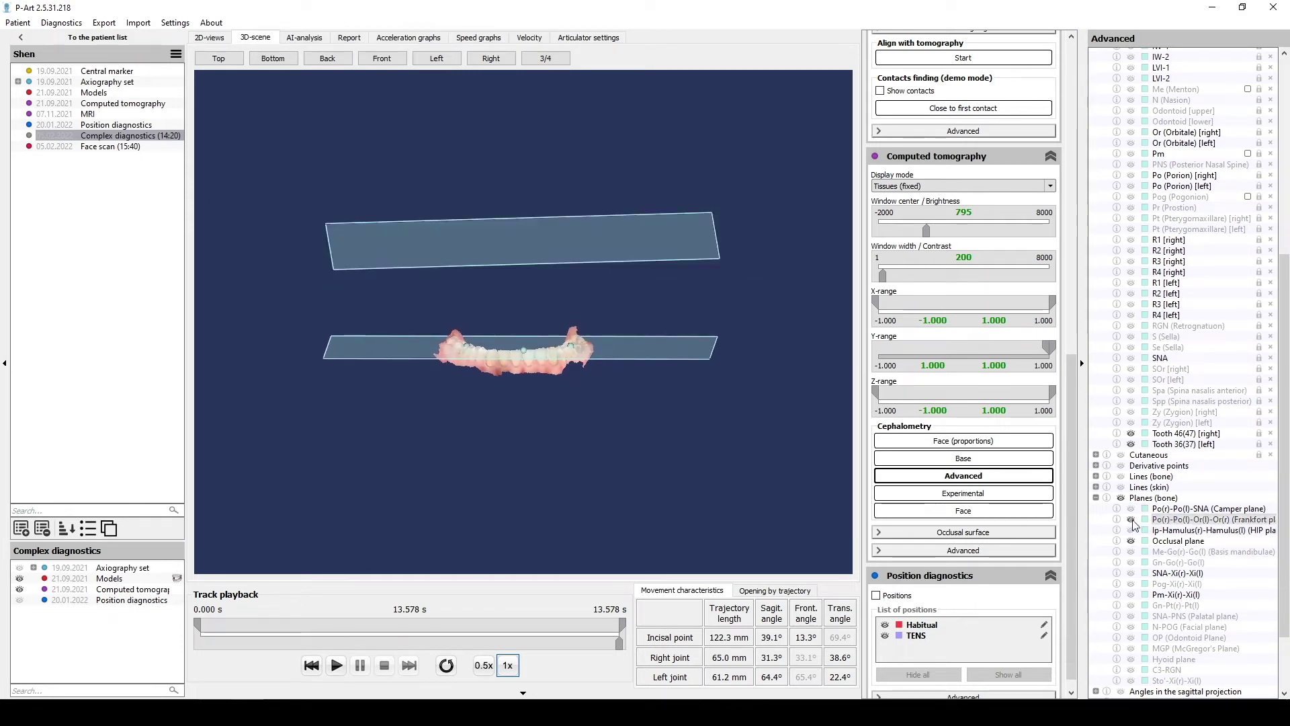
{"action": "left_click_drag", "start_coordinate": [567, 478], "coordinate": [744, 465]}
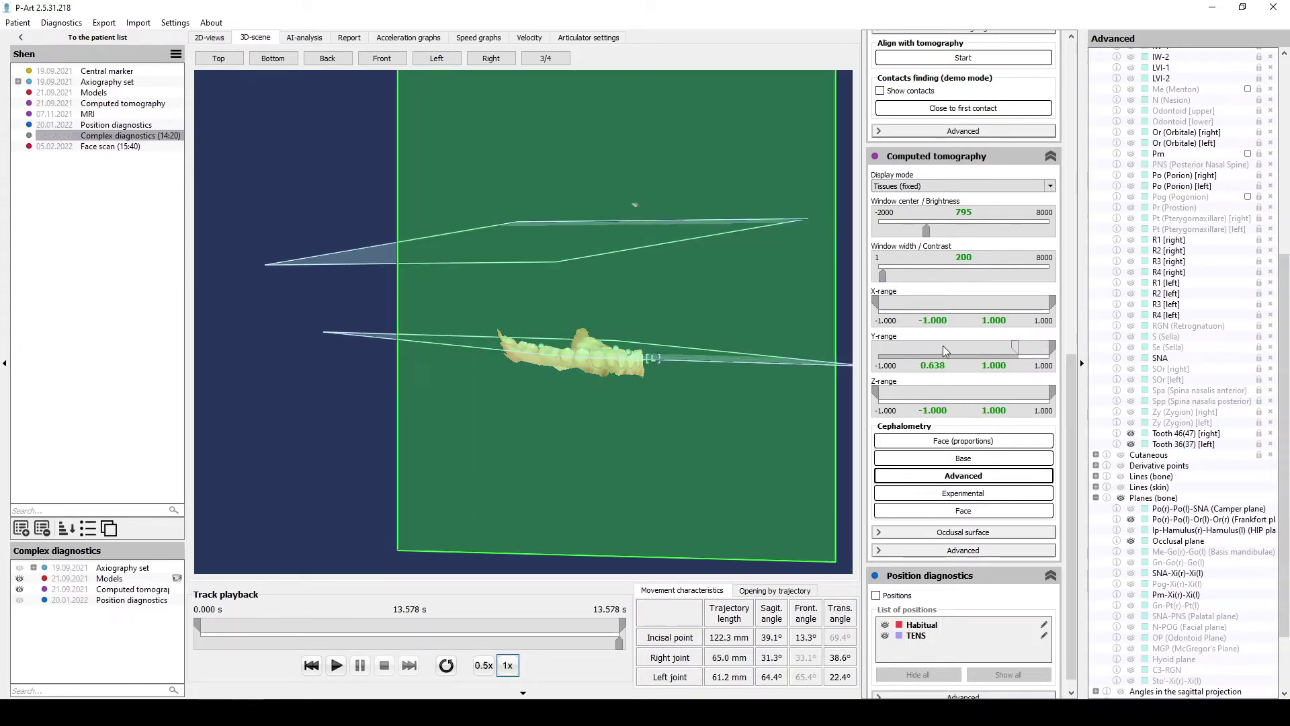
{"action": "left_click_drag", "start_coordinate": [669, 485], "coordinate": [606, 478]}
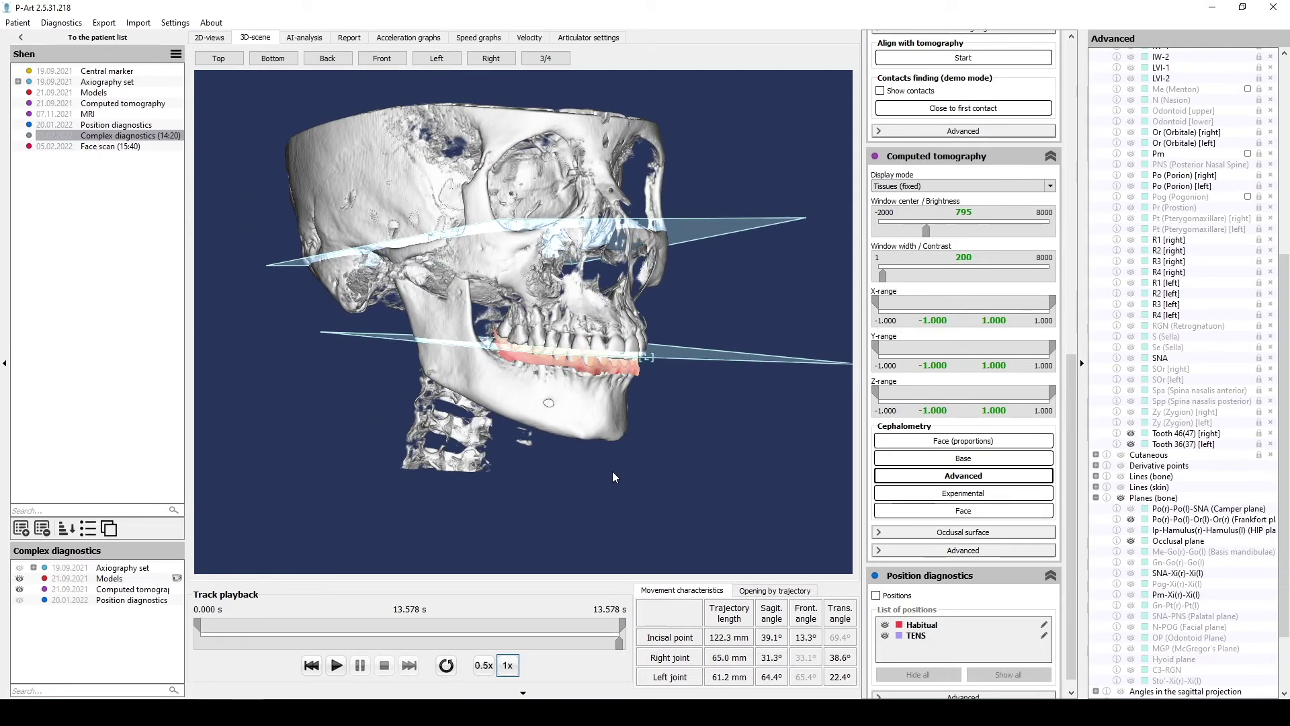
{"action": "left_click", "coordinate": [1096, 497]}
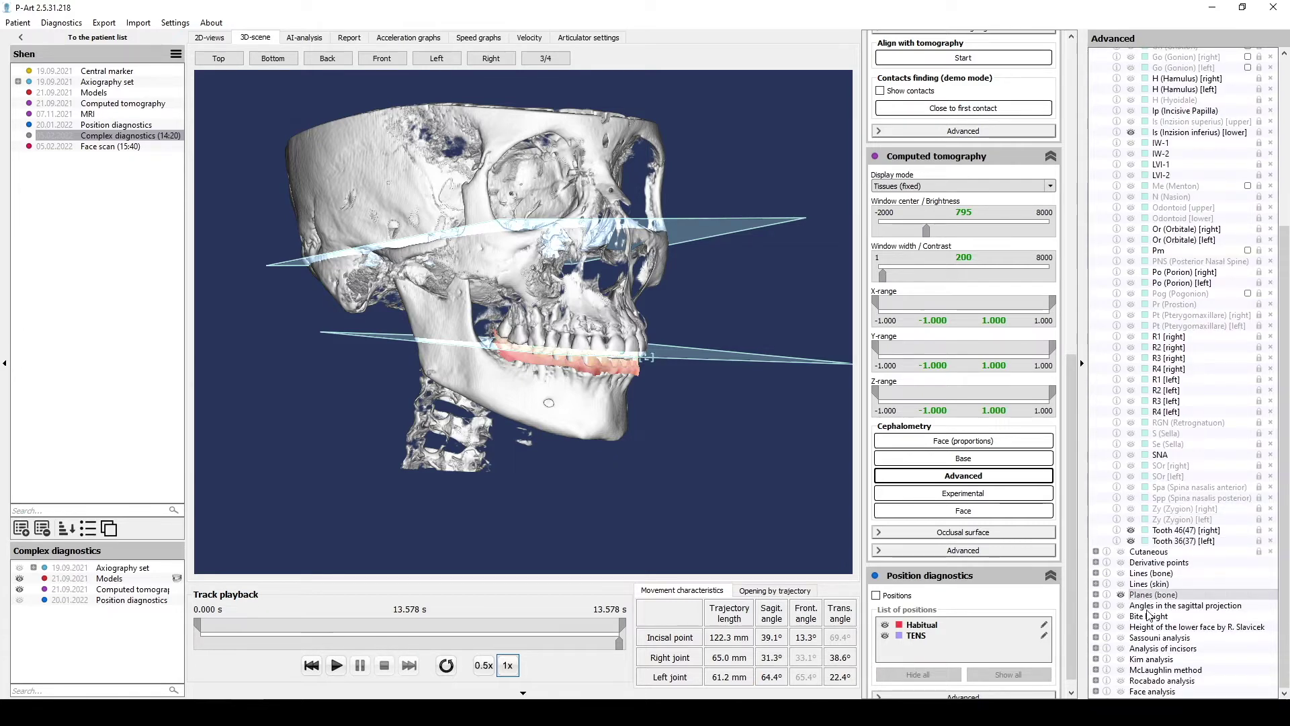
Expand the sagittal projection Angles, close the Advanced panel, and open the Occlusal surface settings
{"action": "left_click", "coordinate": [1096, 605]}
{"action": "scroll", "coordinate": [1207, 588], "scroll_direction": "down", "scroll_amount": 2}
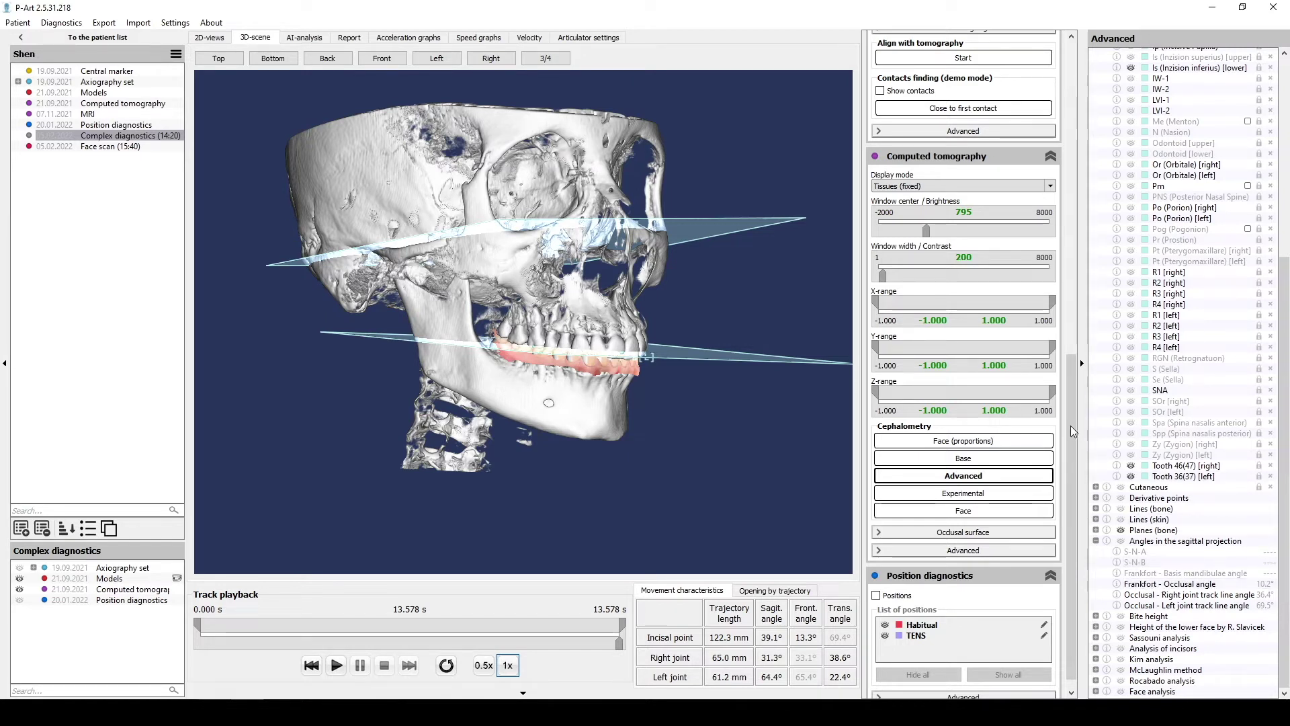
{"action": "left_click_drag", "start_coordinate": [1072, 434], "coordinate": [1072, 439]}
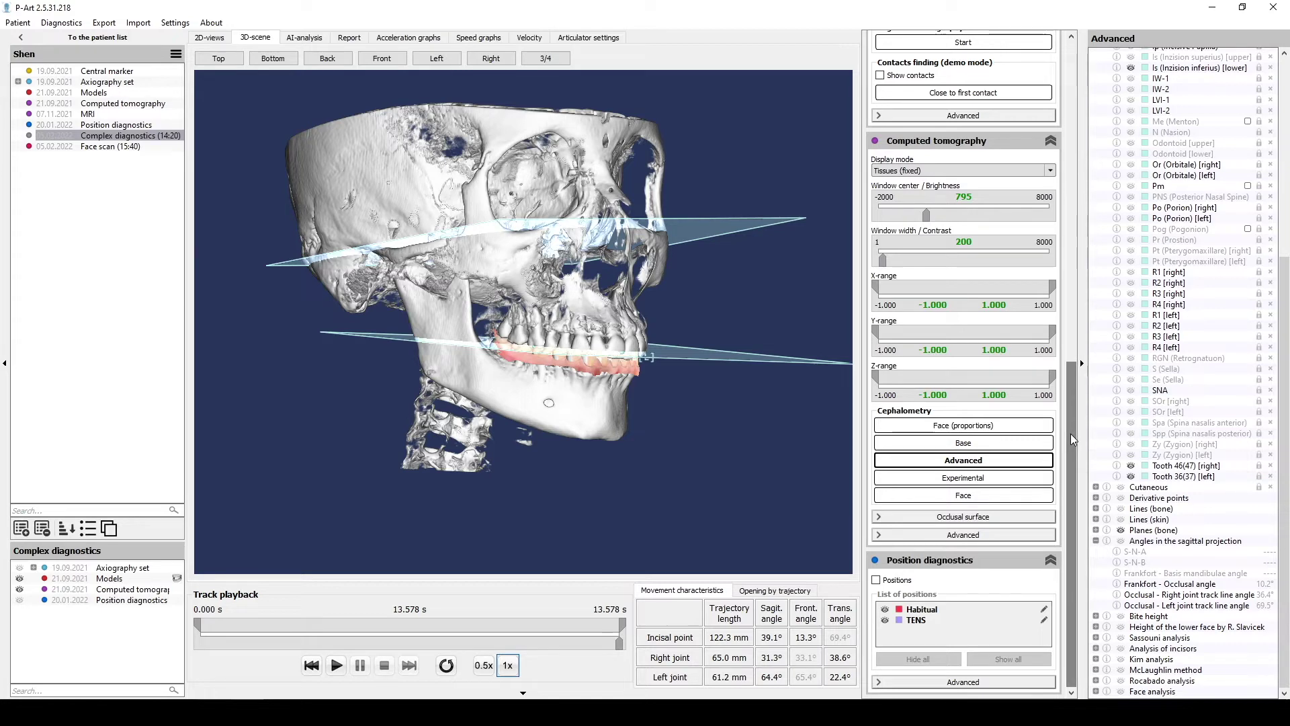
{"action": "left_click", "coordinate": [979, 468]}
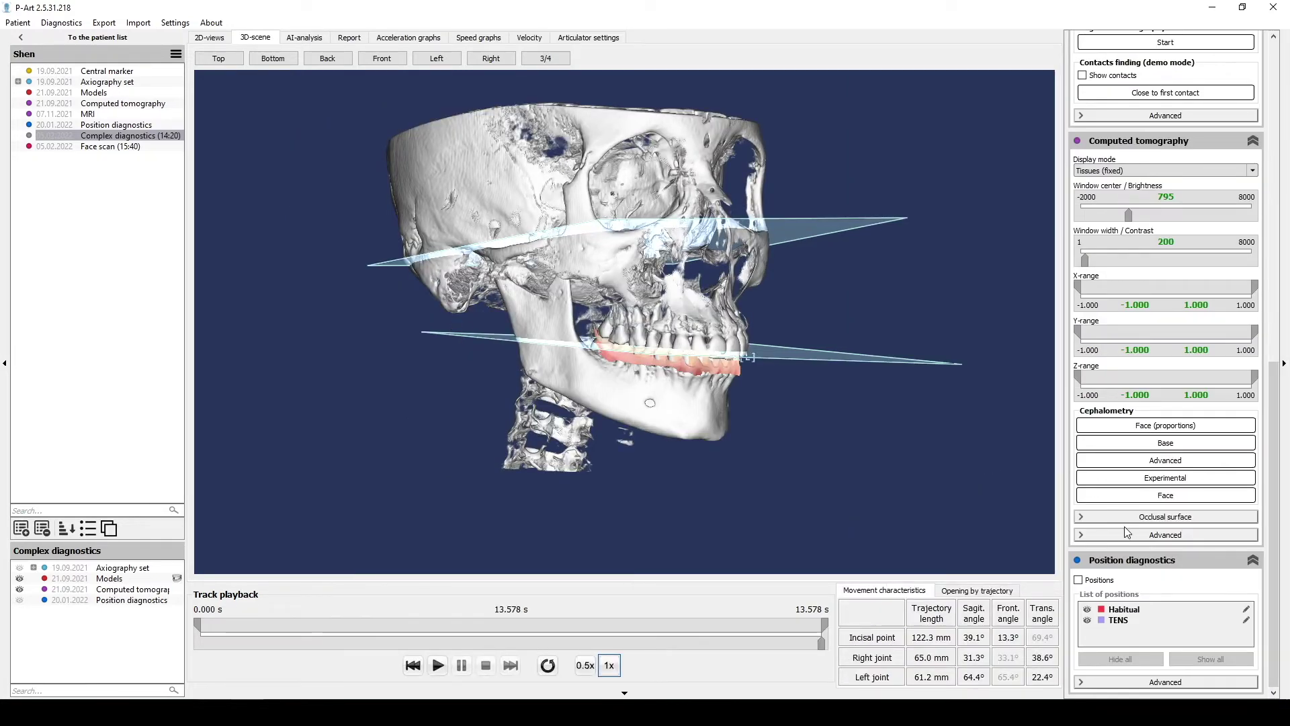
{"action": "left_click", "coordinate": [1120, 519]}
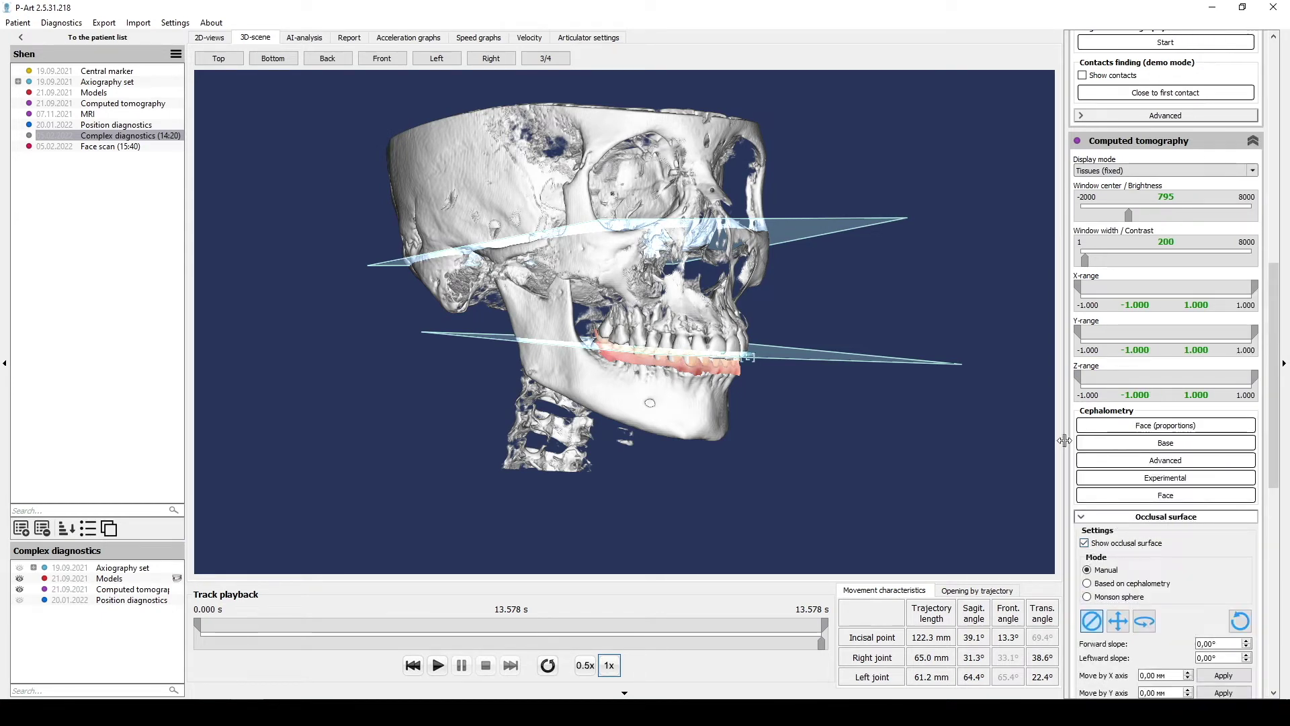
Widen the right panel and push the CT X-range minimum to 1.000, cropping out the skull
{"action": "left_click_drag", "start_coordinate": [1064, 440], "coordinate": [1004, 437]}
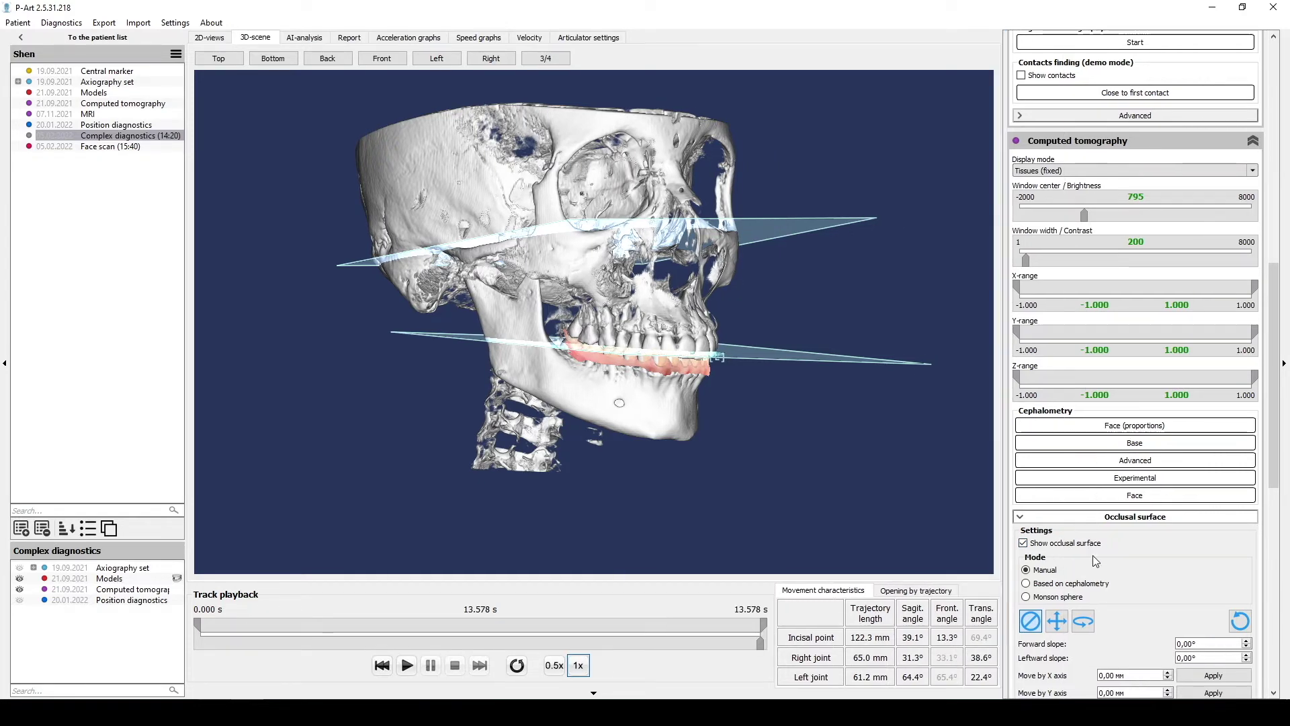
{"action": "left_click_drag", "start_coordinate": [1279, 470], "coordinate": [1285, 511]}
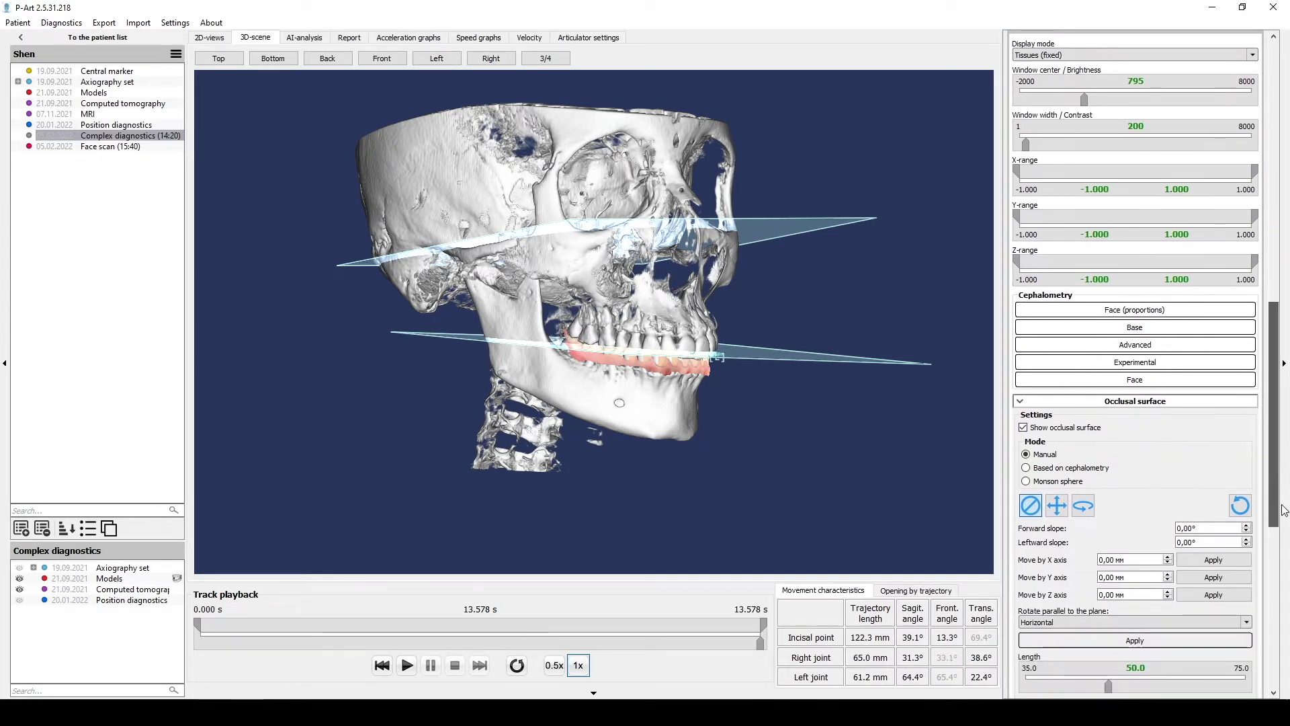
{"action": "left_click_drag", "start_coordinate": [1017, 173], "coordinate": [1253, 173]}
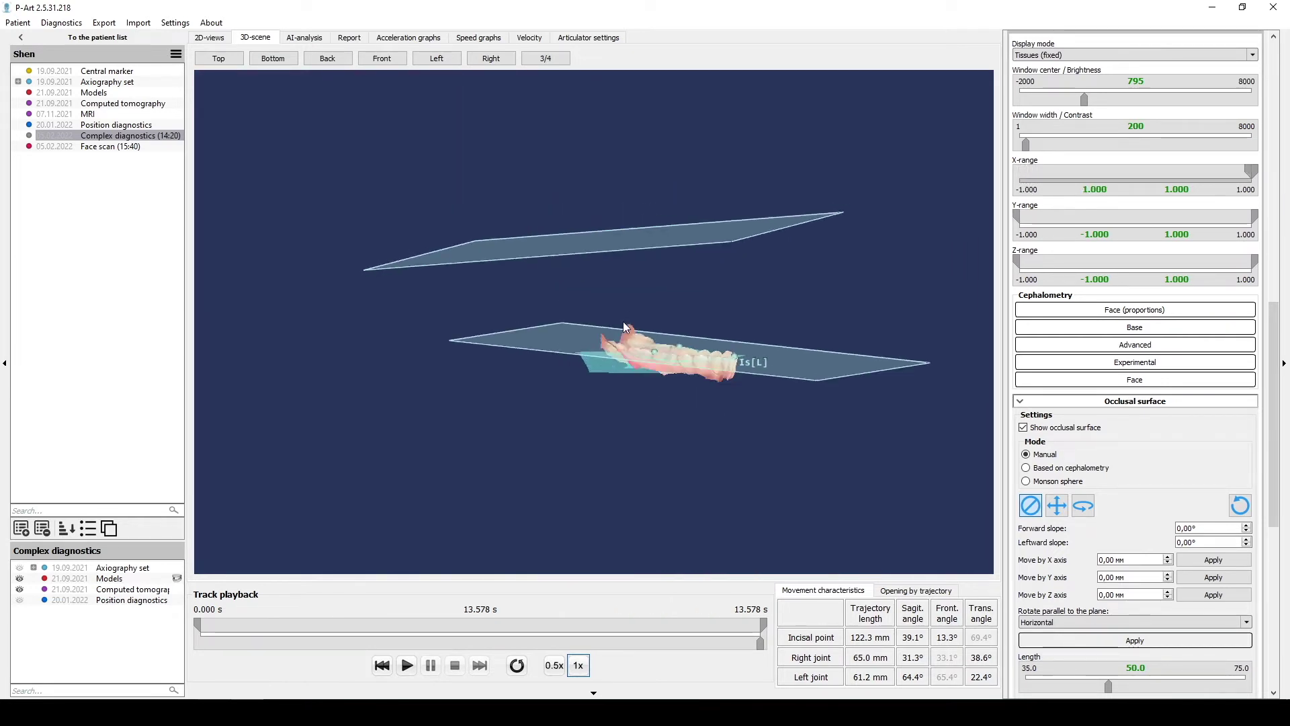
{"action": "left_click_drag", "start_coordinate": [623, 321], "coordinate": [591, 430]}
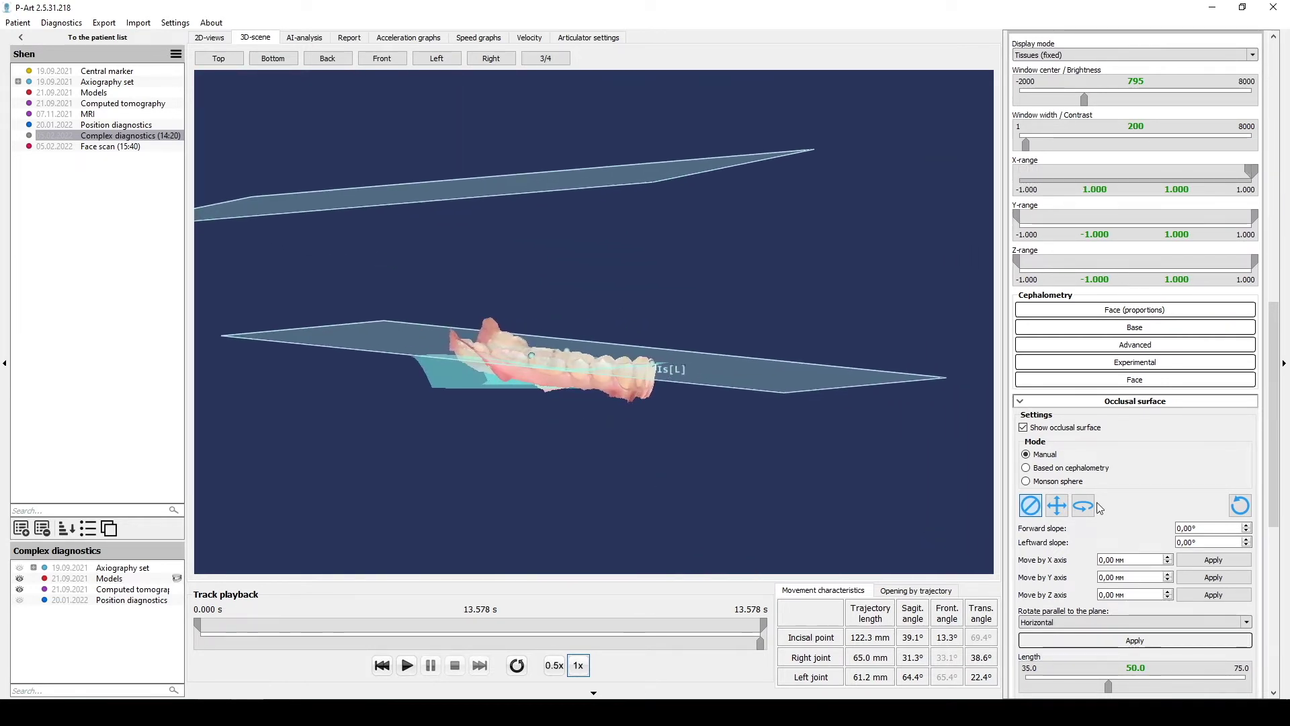
Tilt the occlusal surface slightly forward with the rotate tool and shorten its length to 49.8
{"action": "left_click", "coordinate": [1065, 504]}
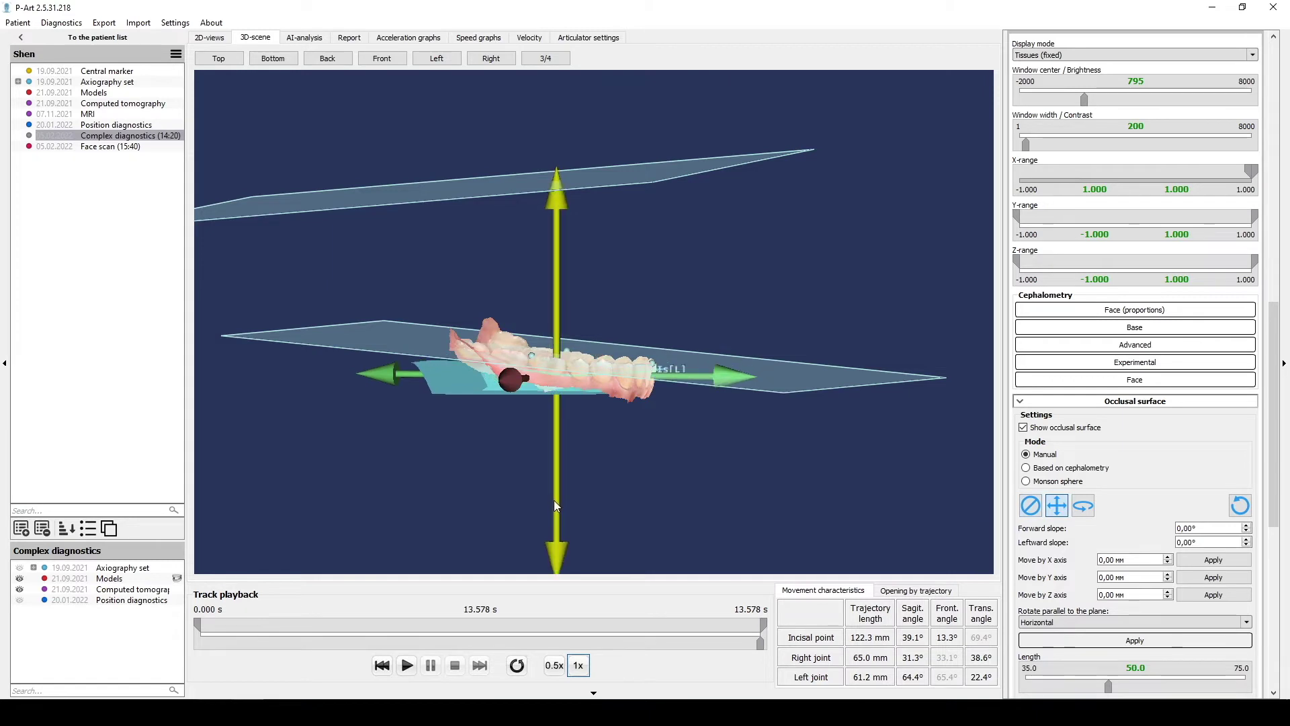
{"action": "left_click", "coordinate": [1084, 506]}
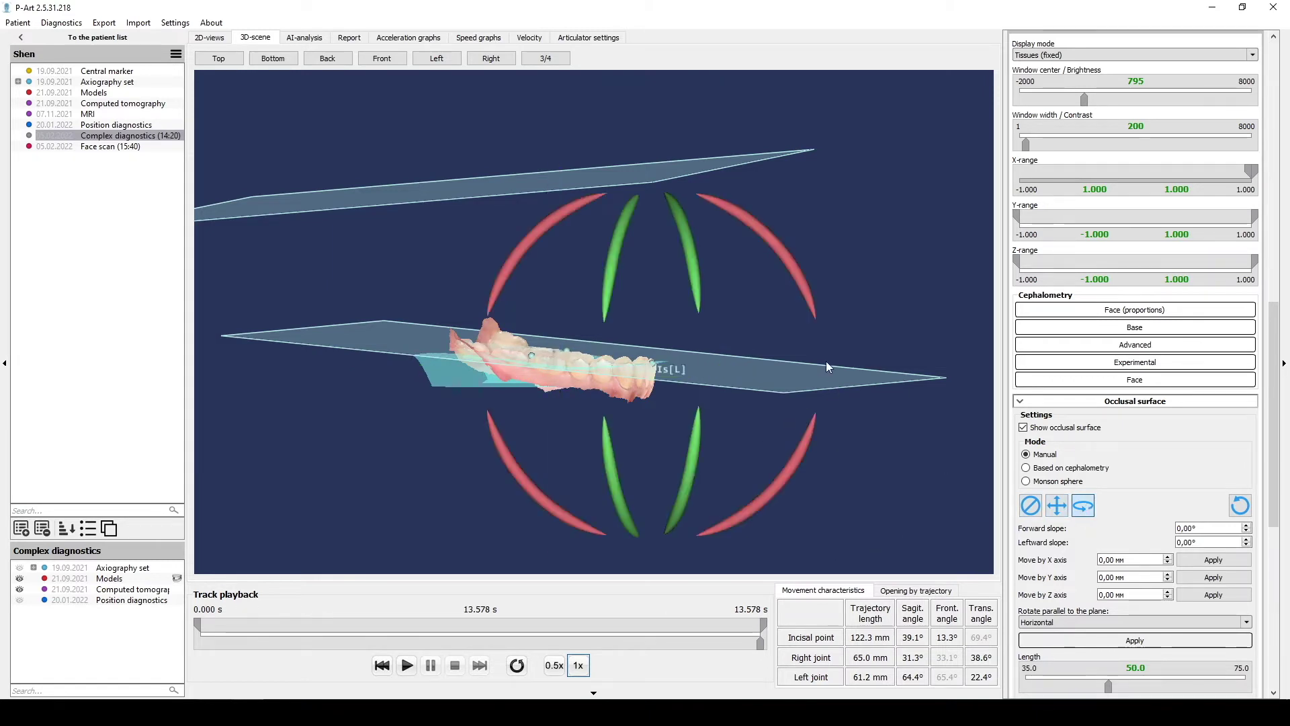
{"action": "left_click_drag", "start_coordinate": [810, 308], "coordinate": [812, 300]}
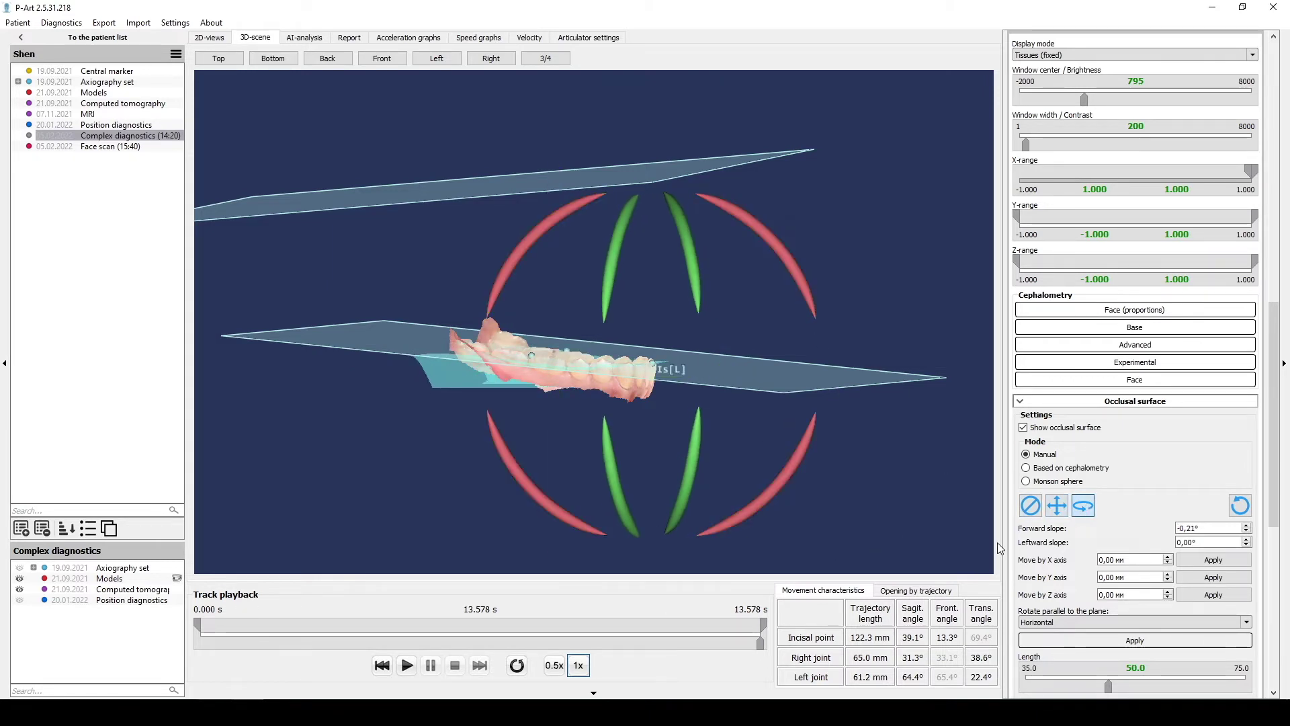
{"action": "scroll", "coordinate": [1044, 566], "scroll_direction": "down", "scroll_amount": 1}
{"action": "left_click_drag", "start_coordinate": [1110, 647], "coordinate": [1107, 646]}
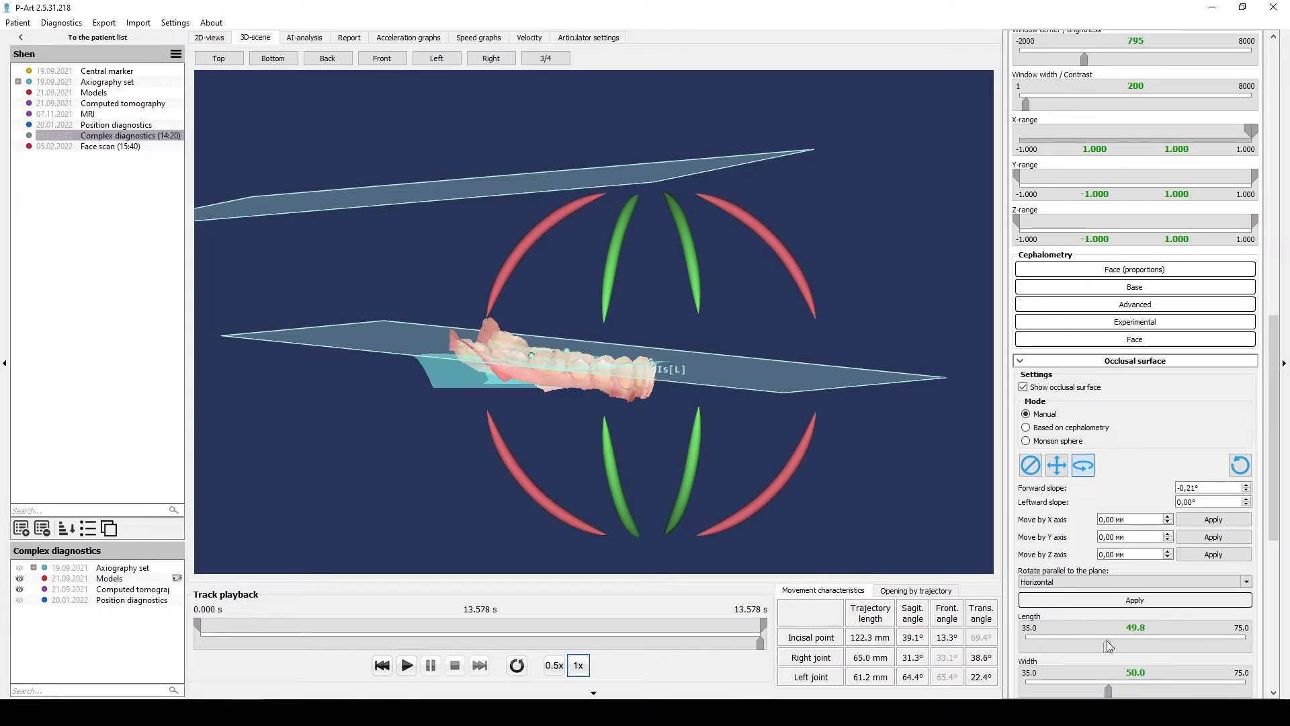
Rotate the occlusal surface parallel to the HIP plane and apply it
{"action": "left_click", "coordinate": [1111, 581]}
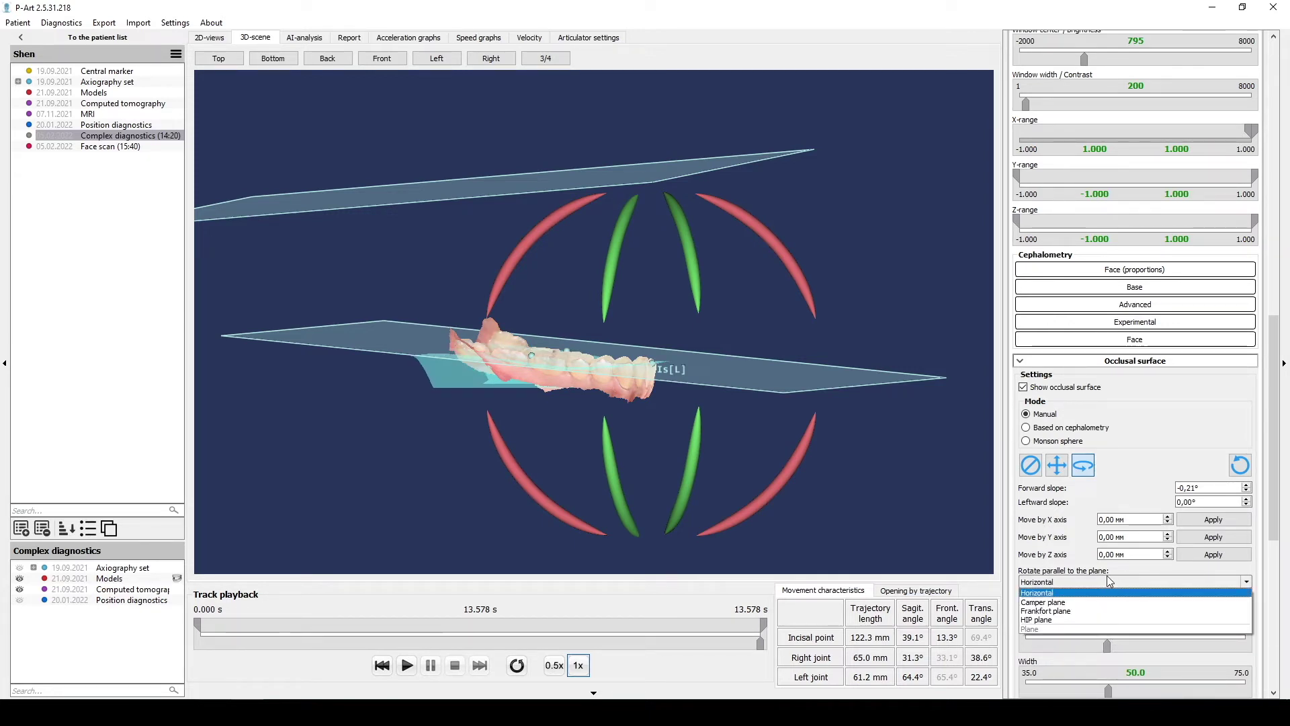
{"action": "left_click", "coordinate": [1045, 612]}
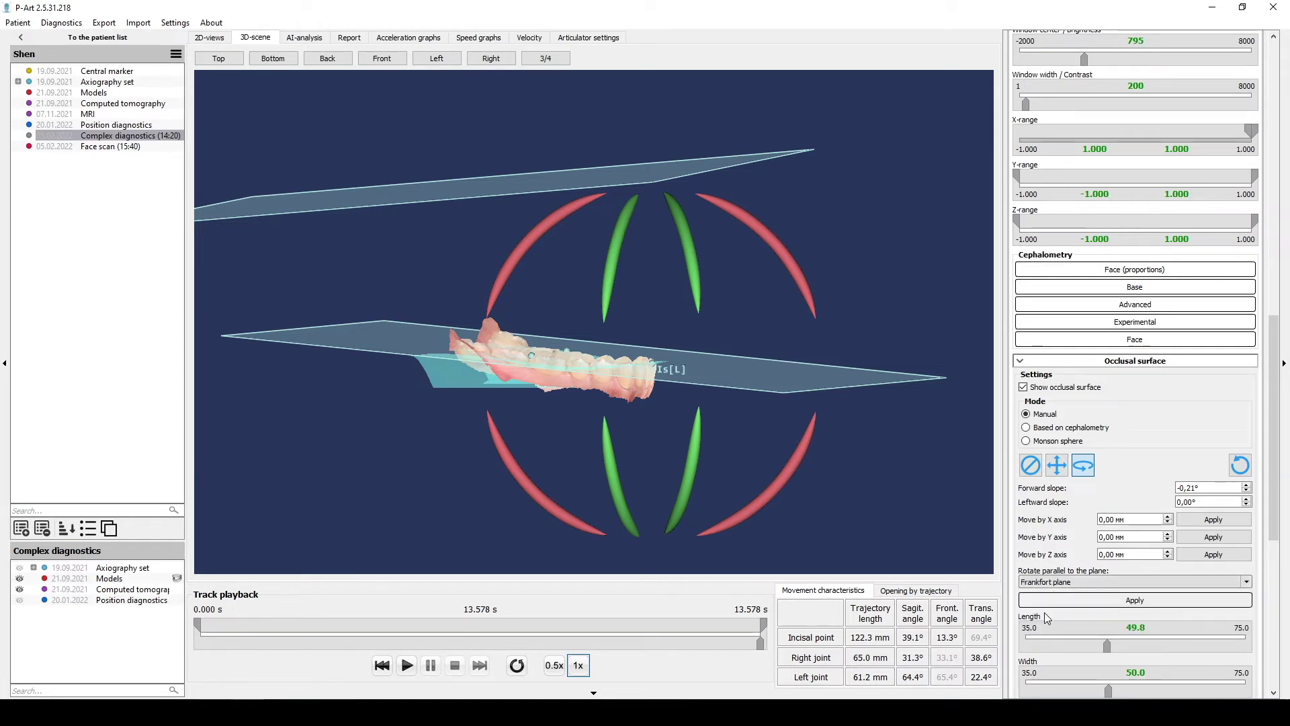
{"action": "left_click", "coordinate": [1071, 590]}
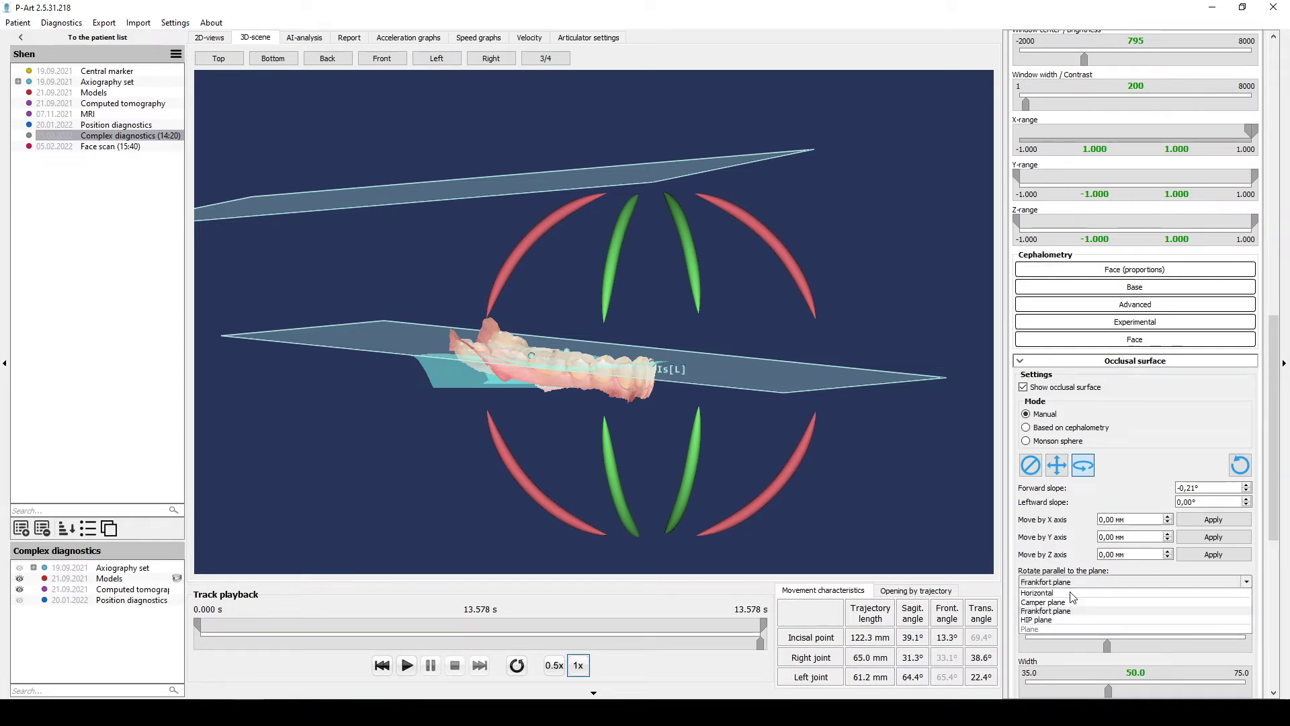
{"action": "left_click", "coordinate": [1112, 612]}
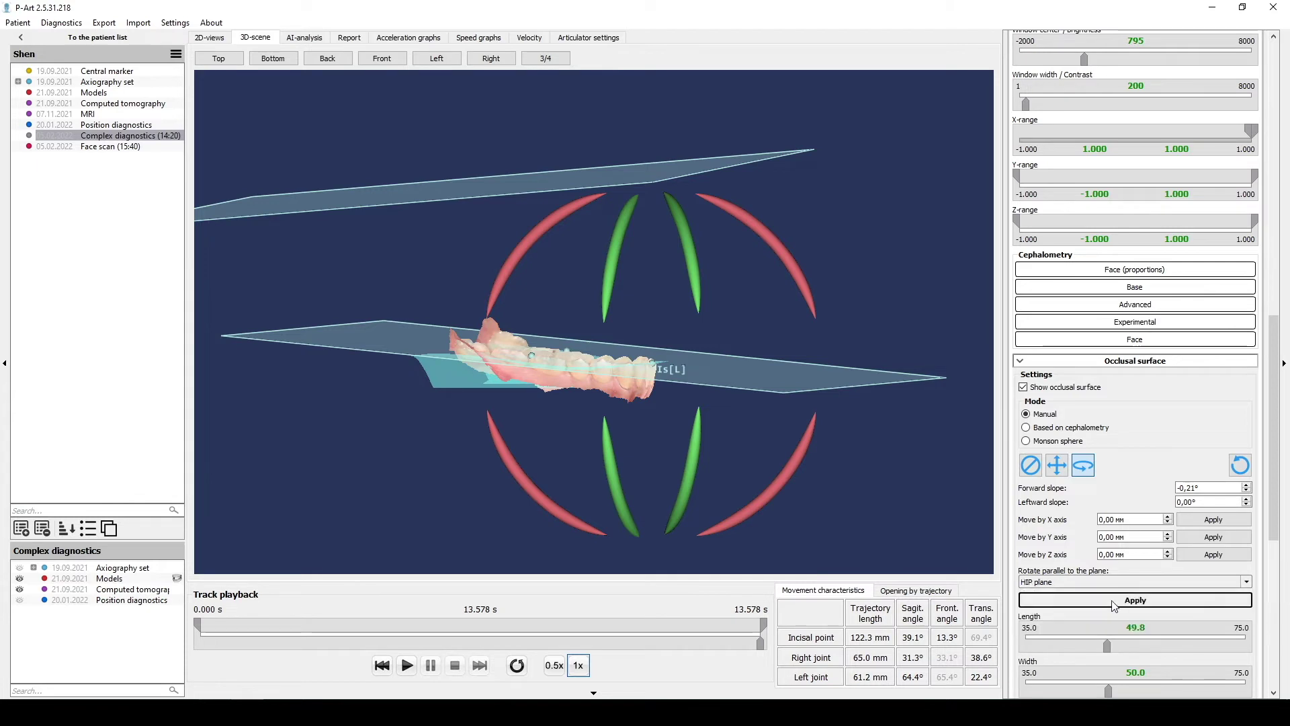
{"action": "left_click", "coordinate": [1114, 600]}
{"action": "left_click", "coordinate": [1057, 465]}
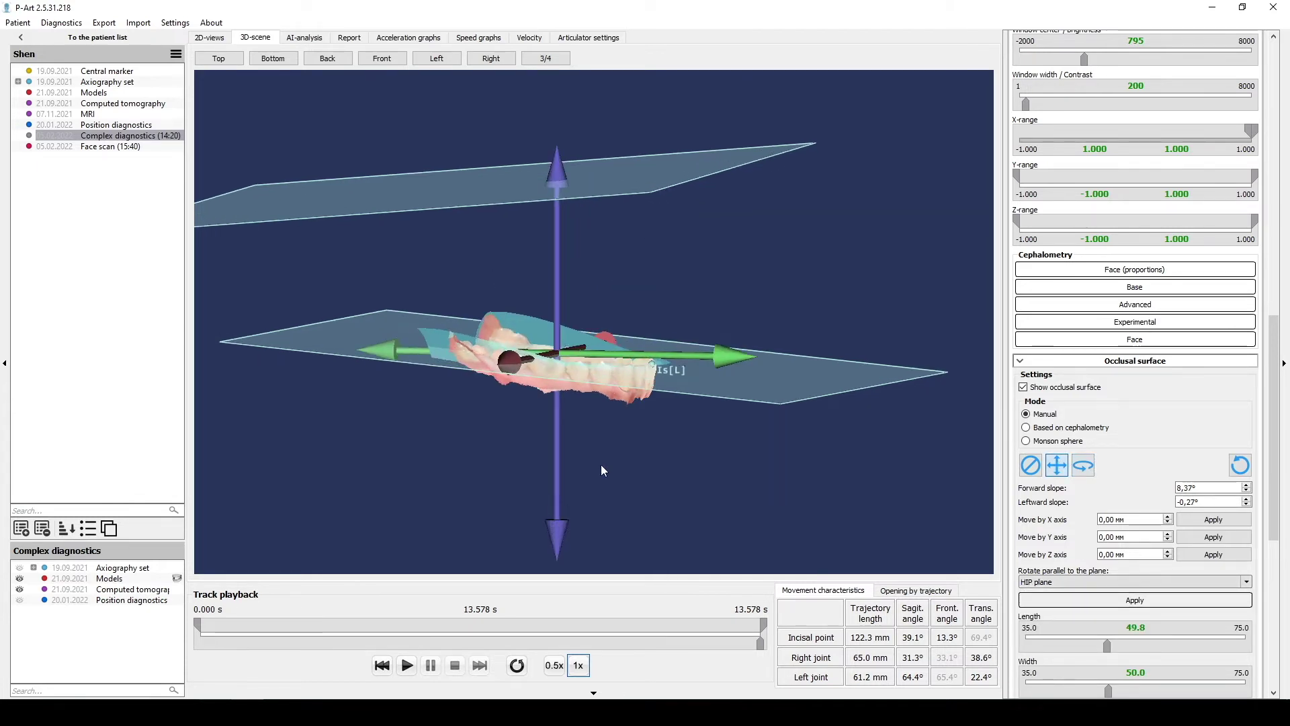
Align the occlusal surface parallel to the Frankfort plane
{"action": "left_click_drag", "start_coordinate": [601, 465], "coordinate": [561, 506]}
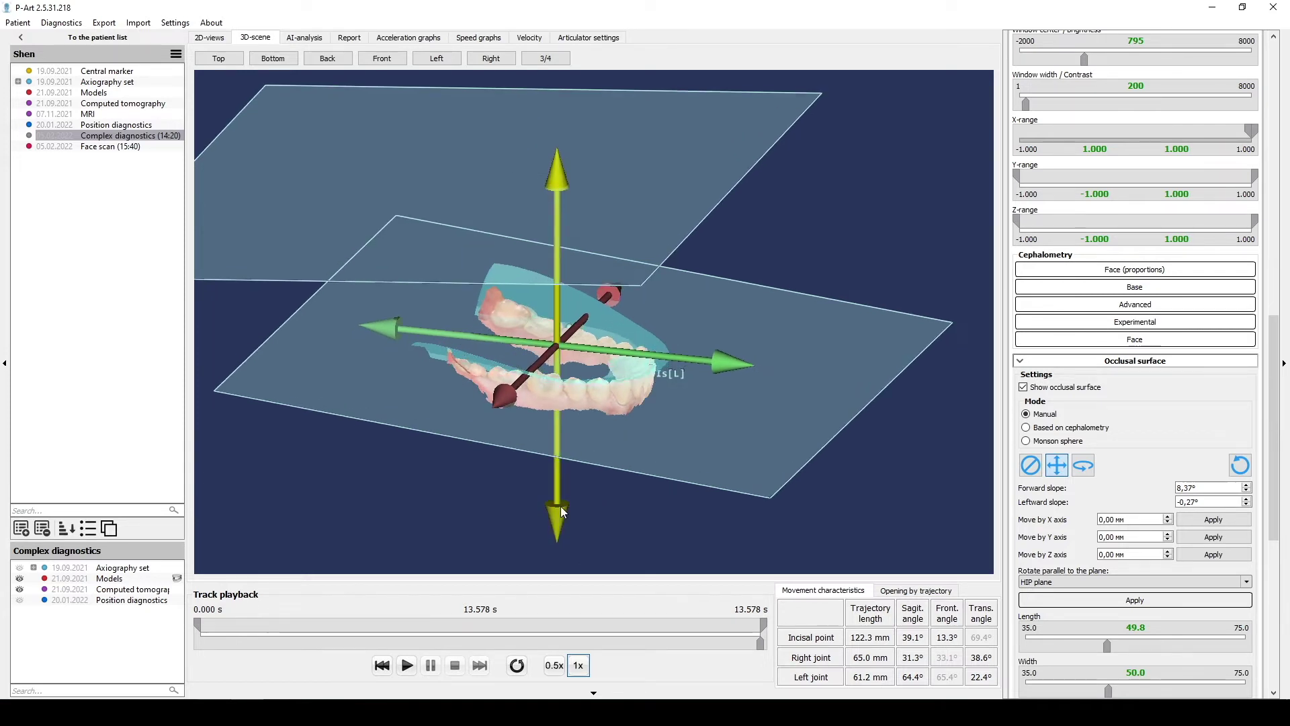
{"action": "left_click_drag", "start_coordinate": [727, 509], "coordinate": [789, 464]}
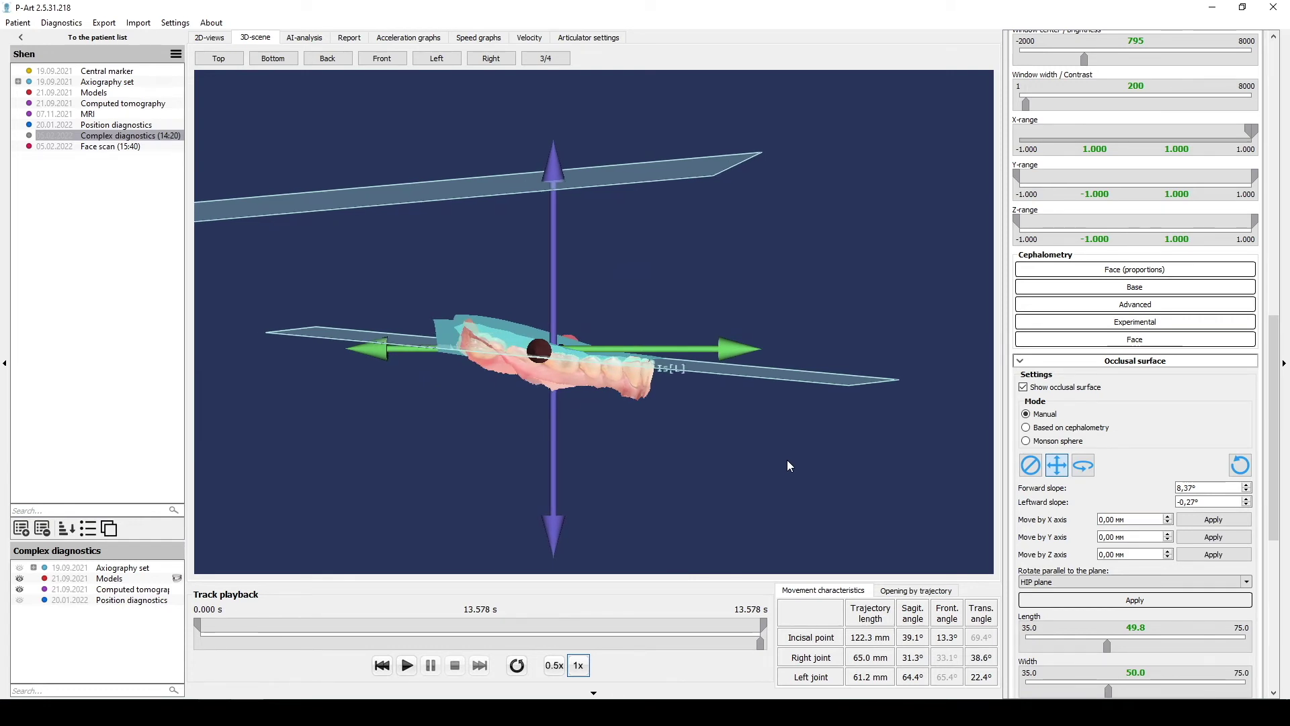
{"action": "left_click", "coordinate": [1040, 583]}
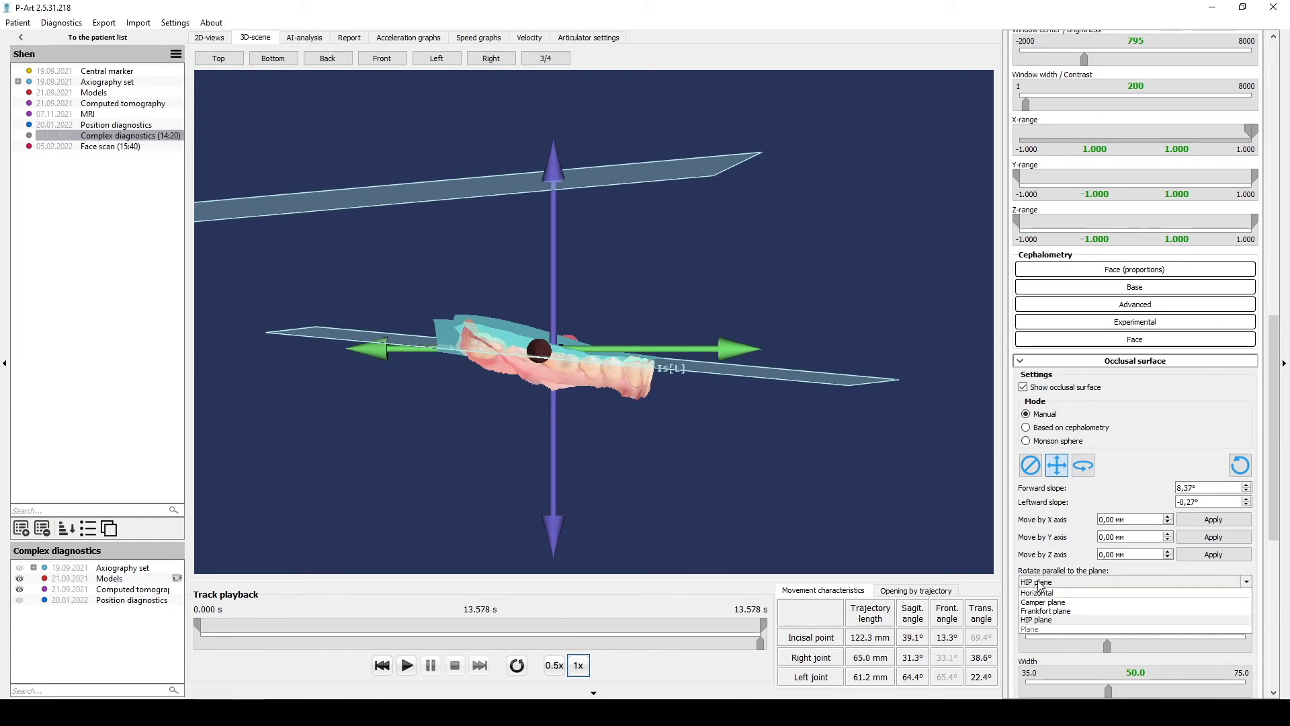
{"action": "left_click", "coordinate": [1071, 611]}
{"action": "left_click", "coordinate": [1076, 605]}
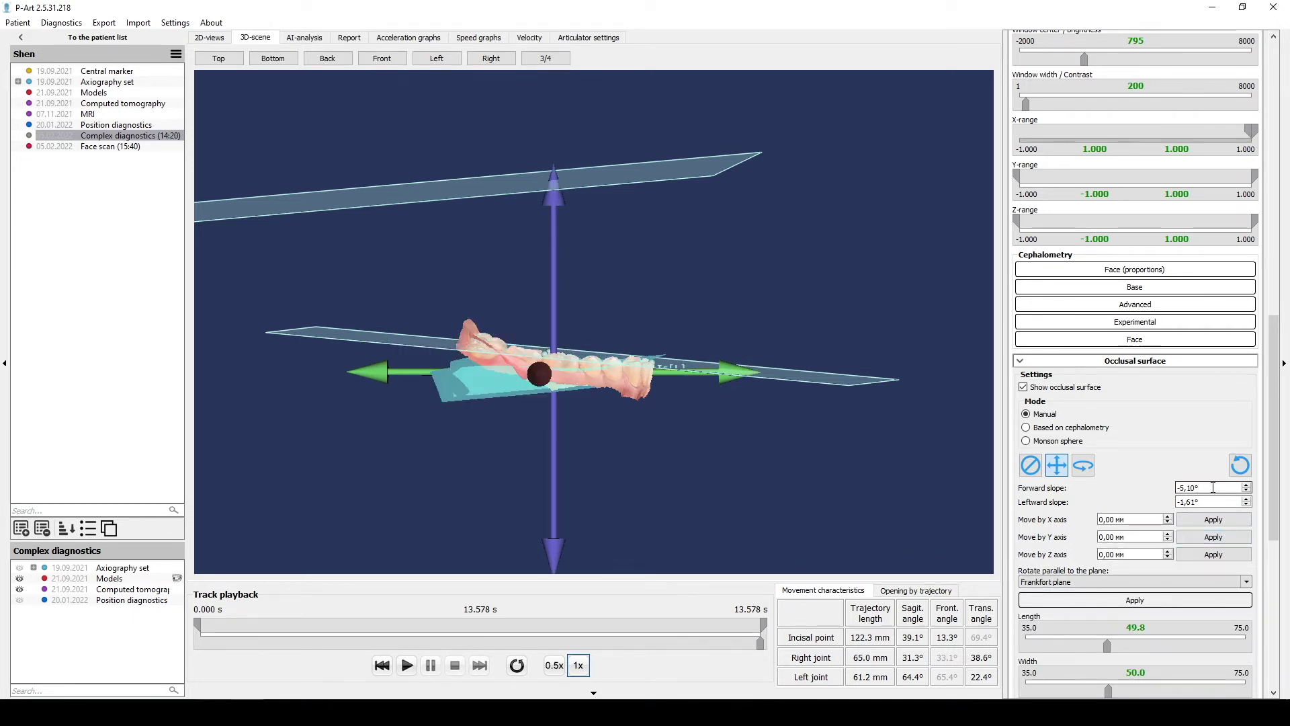
Set the occlusal surface's forward slope to 10°
{"action": "left_click_drag", "start_coordinate": [1205, 486], "coordinate": [1177, 487]}
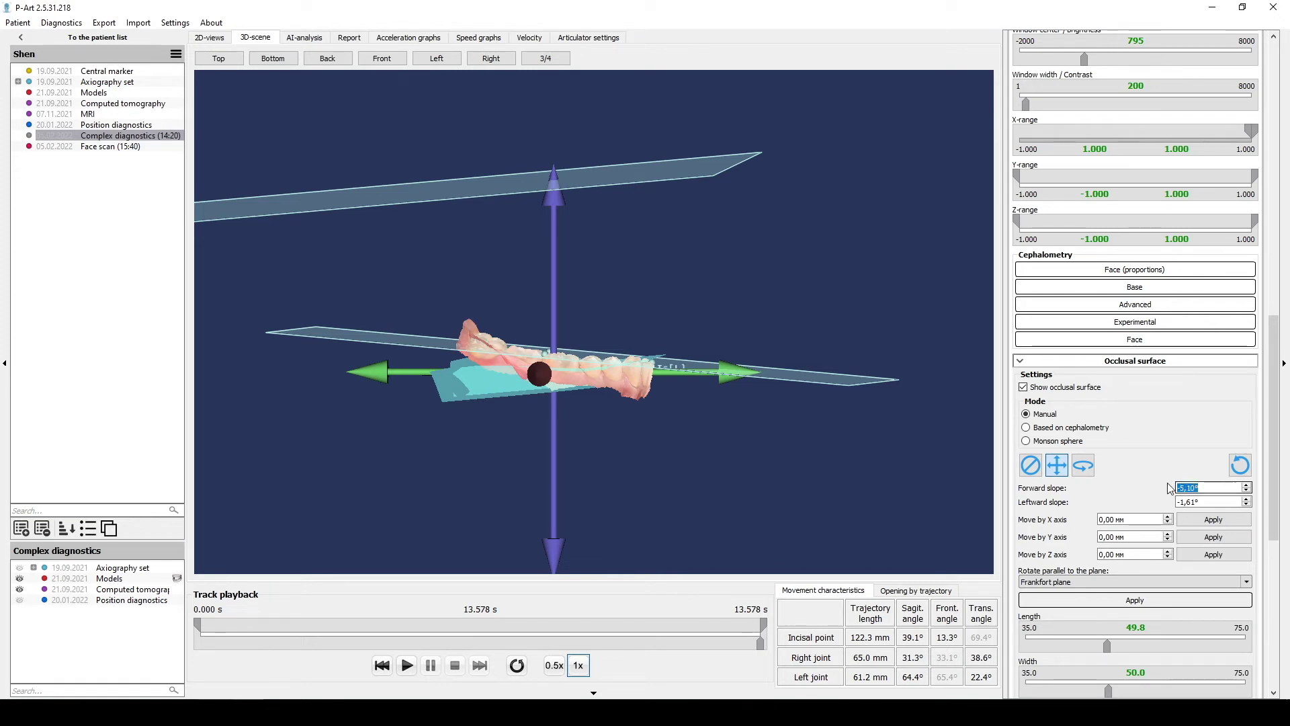
{"action": "type", "text": "10"}
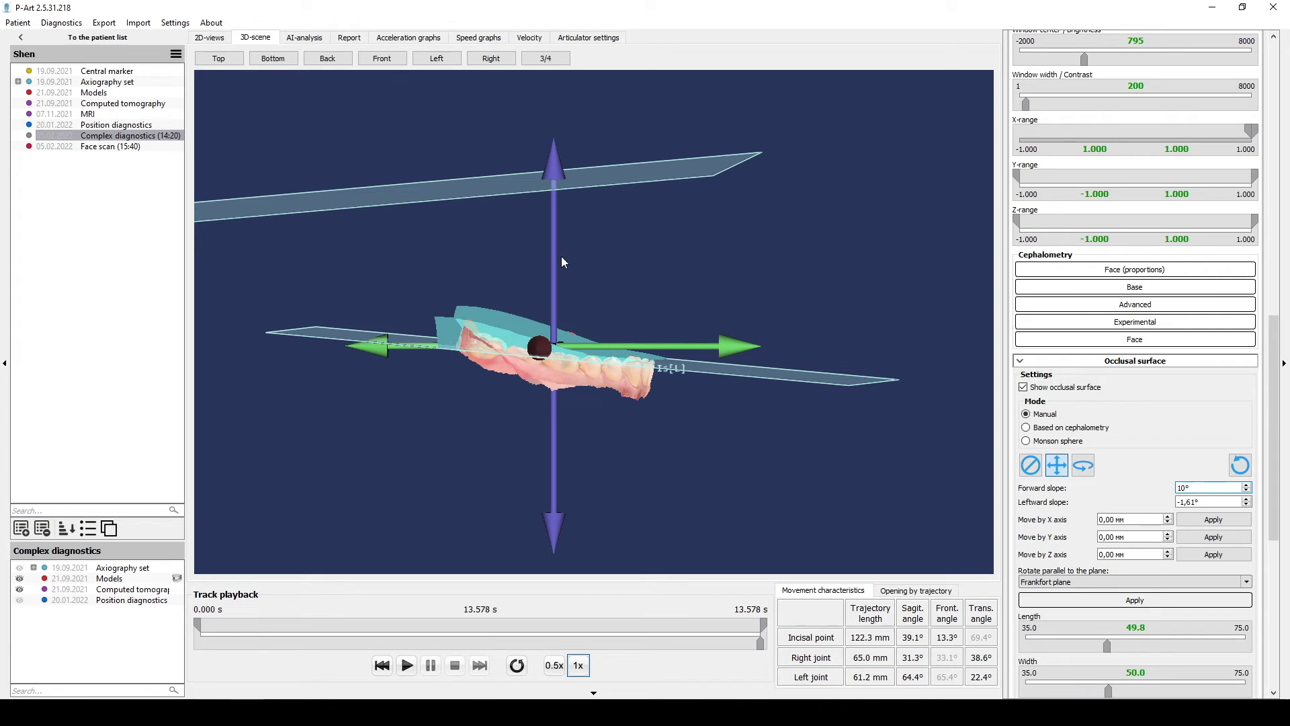
{"action": "left_click_drag", "start_coordinate": [554, 251], "coordinate": [668, 395]}
Set the Export section to Frankfort plane reference, exocad target, and Without the articulator
{"action": "left_click_drag", "start_coordinate": [1274, 414], "coordinate": [1277, 558]}
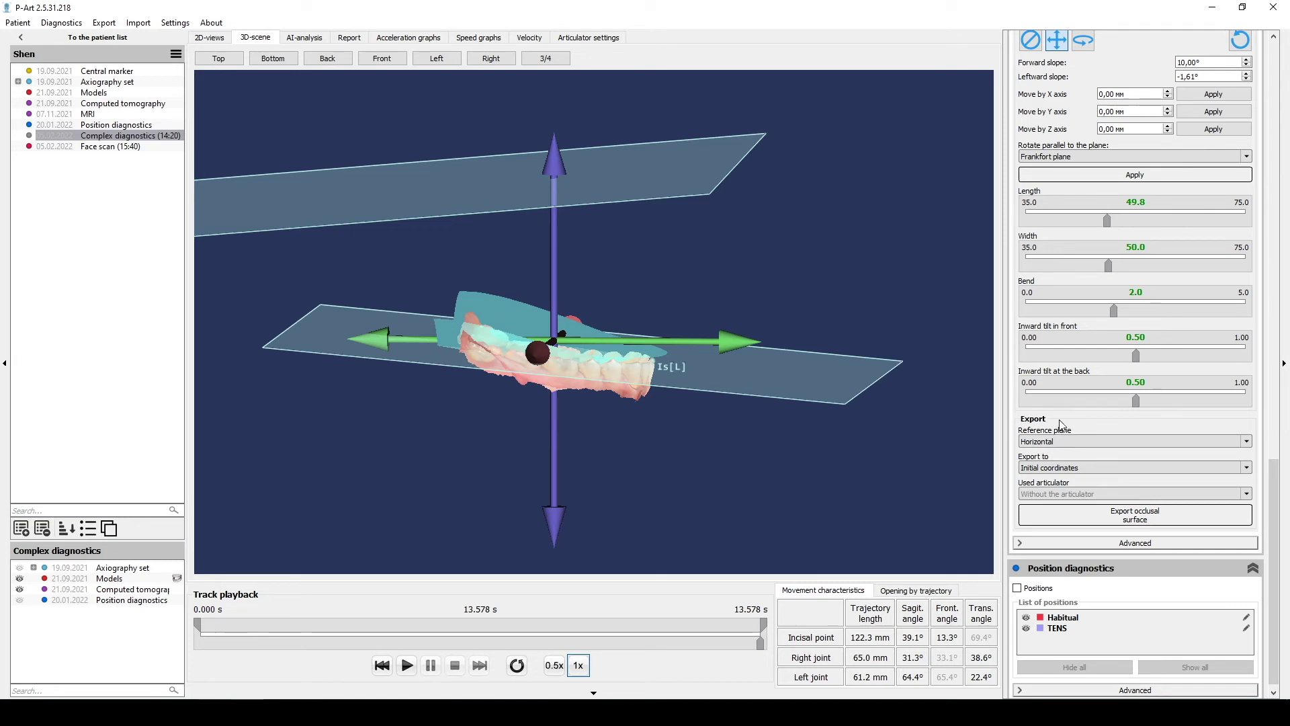
{"action": "left_click", "coordinate": [1038, 444]}
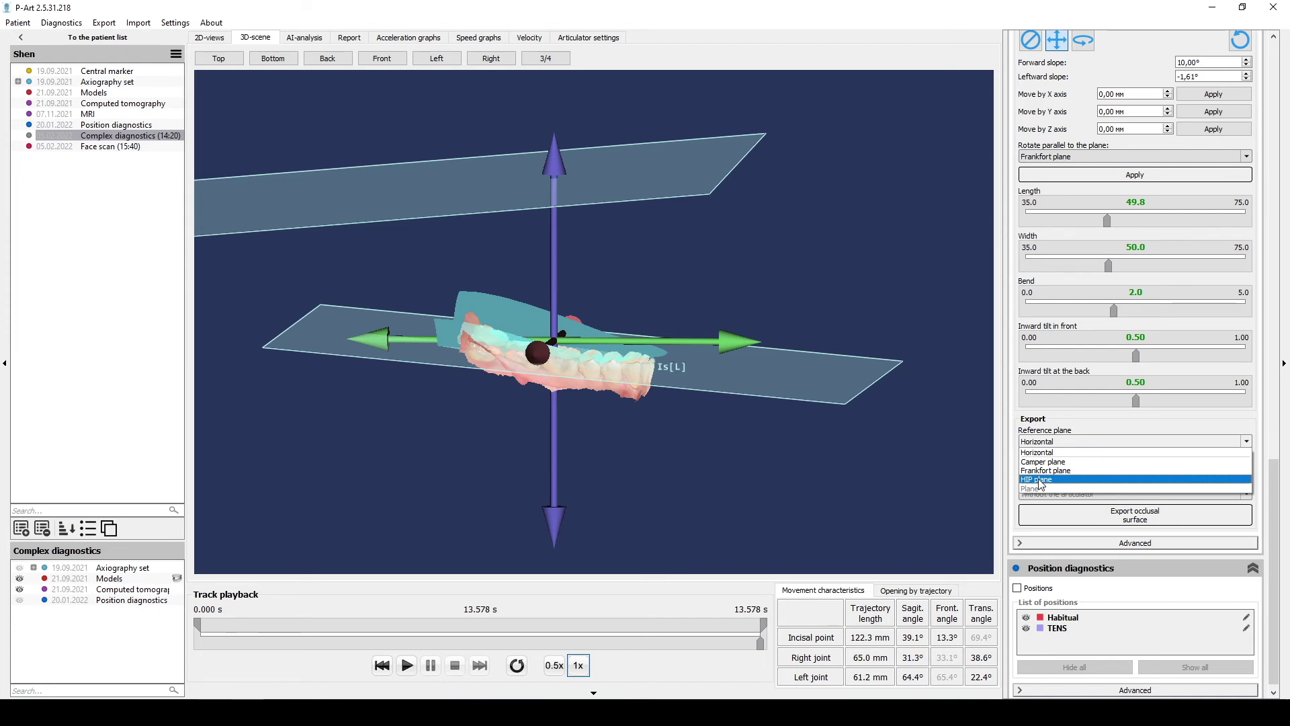
{"action": "left_click", "coordinate": [1042, 472]}
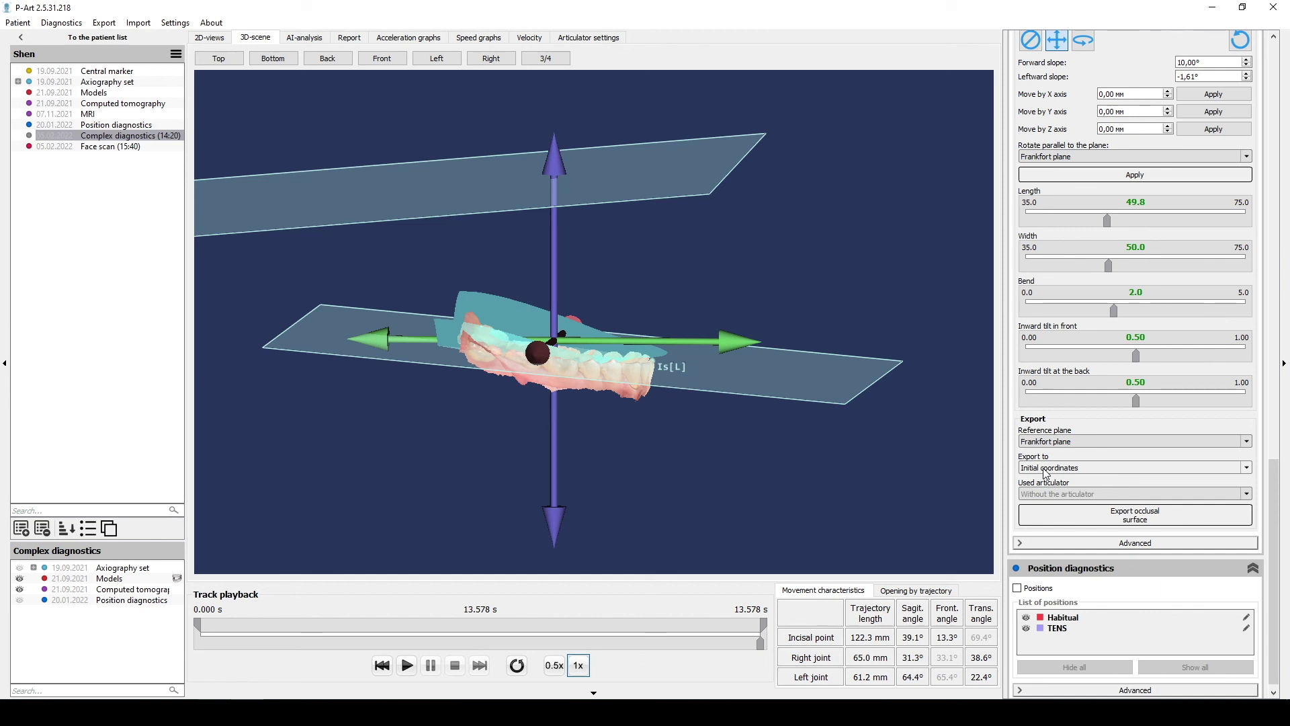
{"action": "left_click", "coordinate": [1047, 474]}
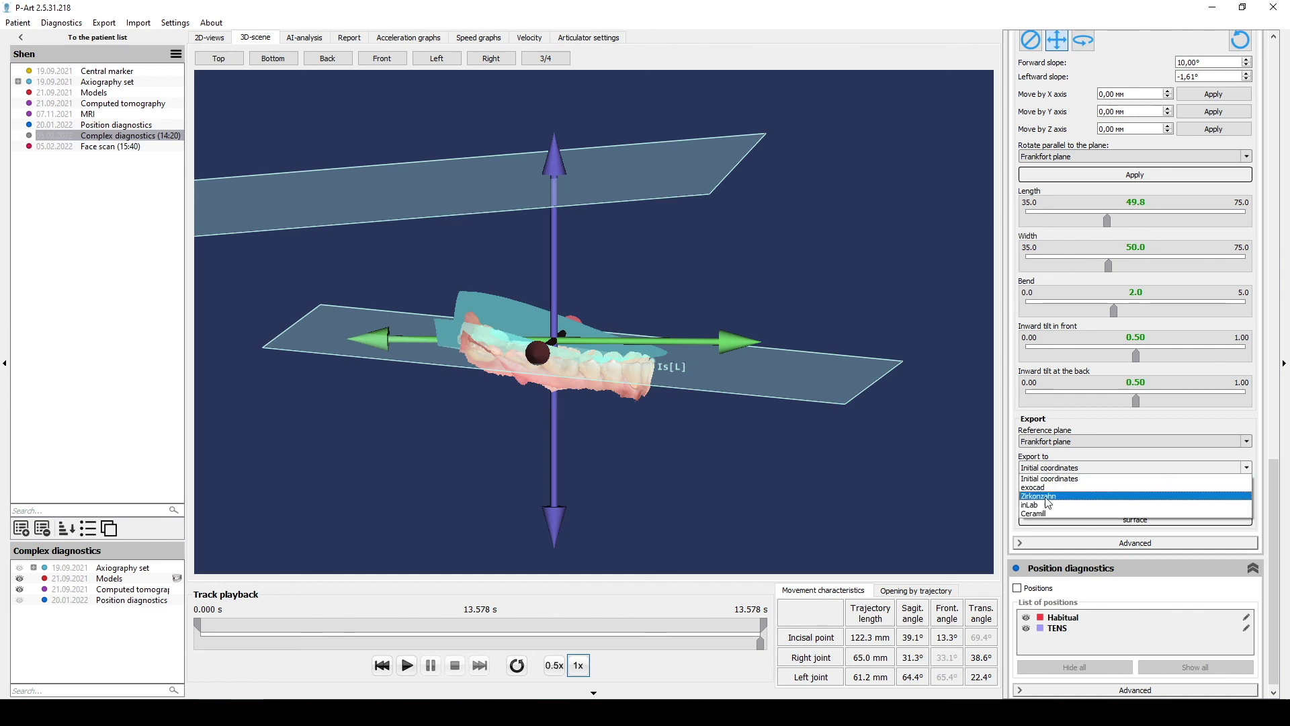
{"action": "left_click", "coordinate": [1052, 488]}
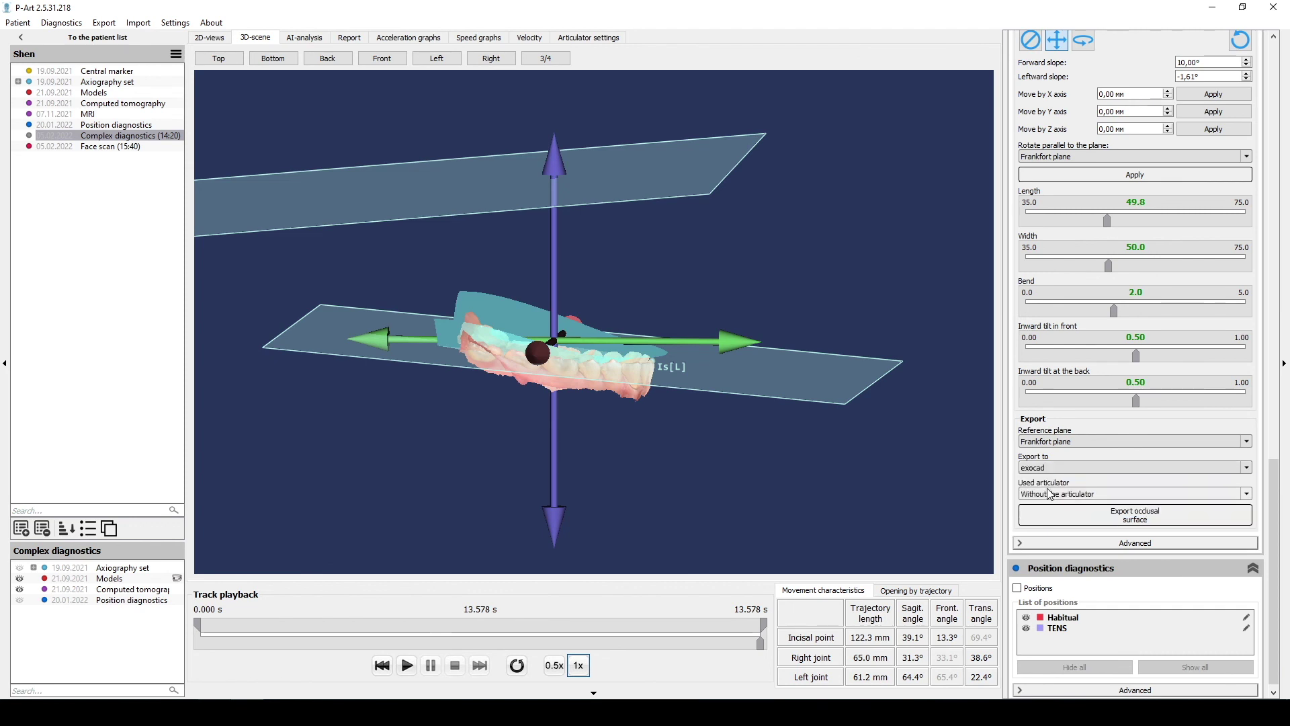
{"action": "left_click", "coordinate": [1052, 494]}
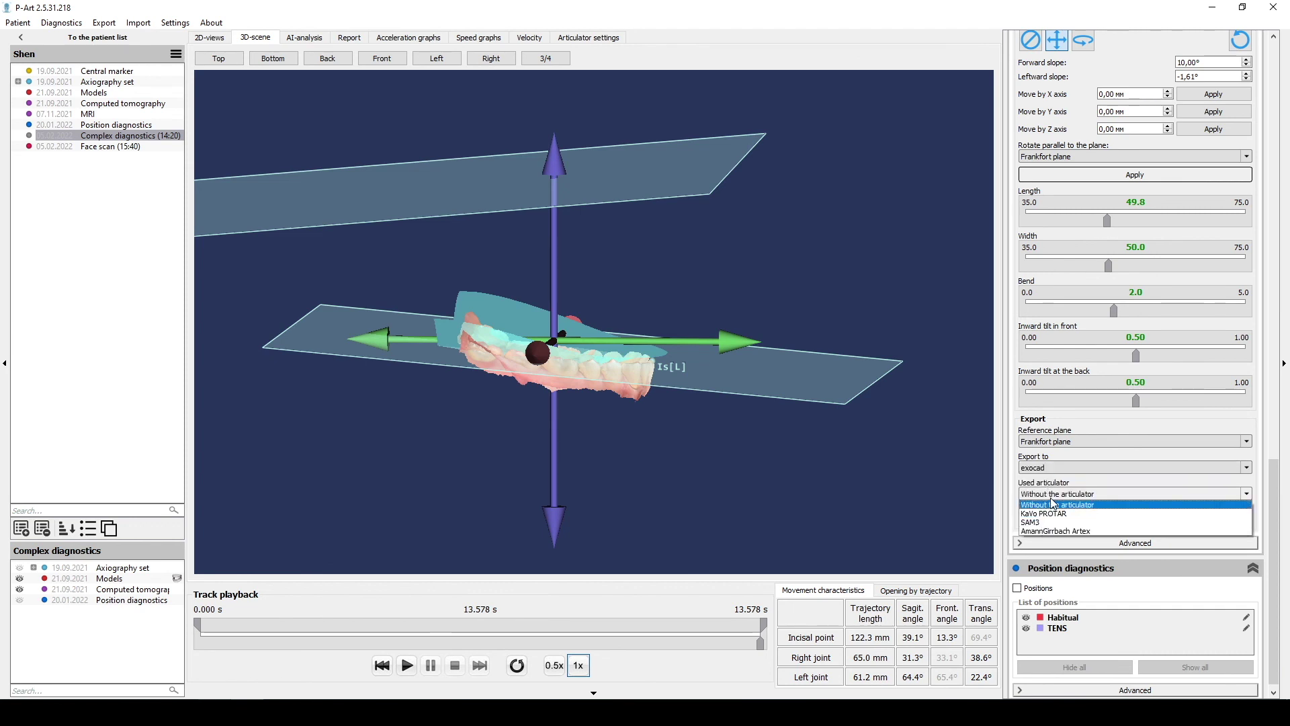
{"action": "left_click", "coordinate": [1054, 504]}
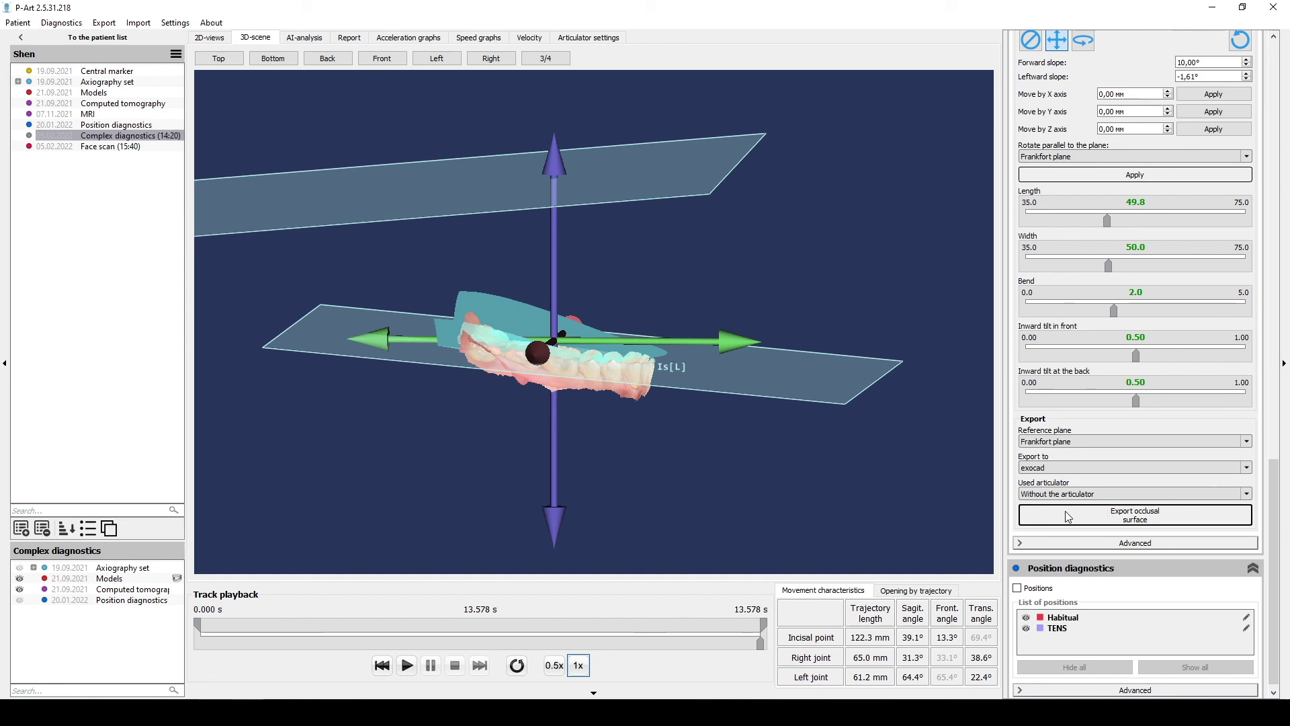